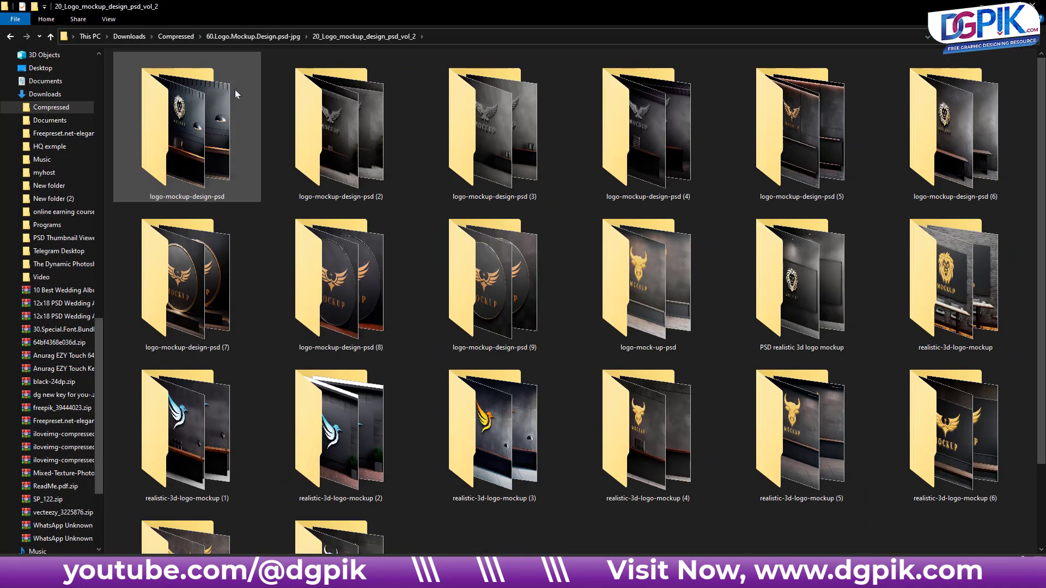
# - Show the 60.Logo.Mockup.Design.psd-jpg folder's contents as extra large icons and select vol_1 to vol_3
pyautogui.click(272, 37)
pyautogui.rightClick(190, 153)
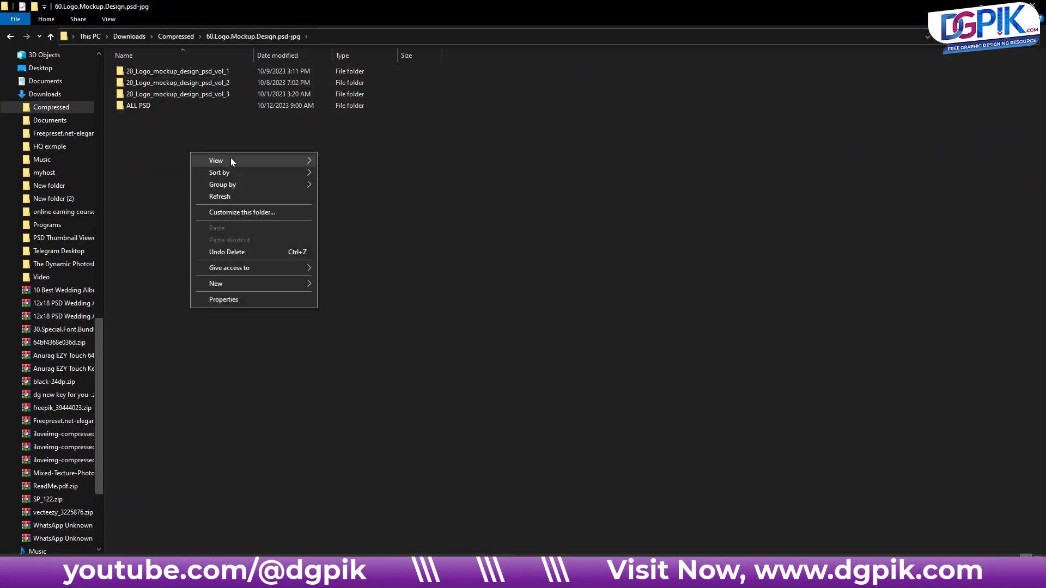
pyautogui.click(354, 160)
pyautogui.moveTo(197, 260); pyautogui.dragTo(496, 180)
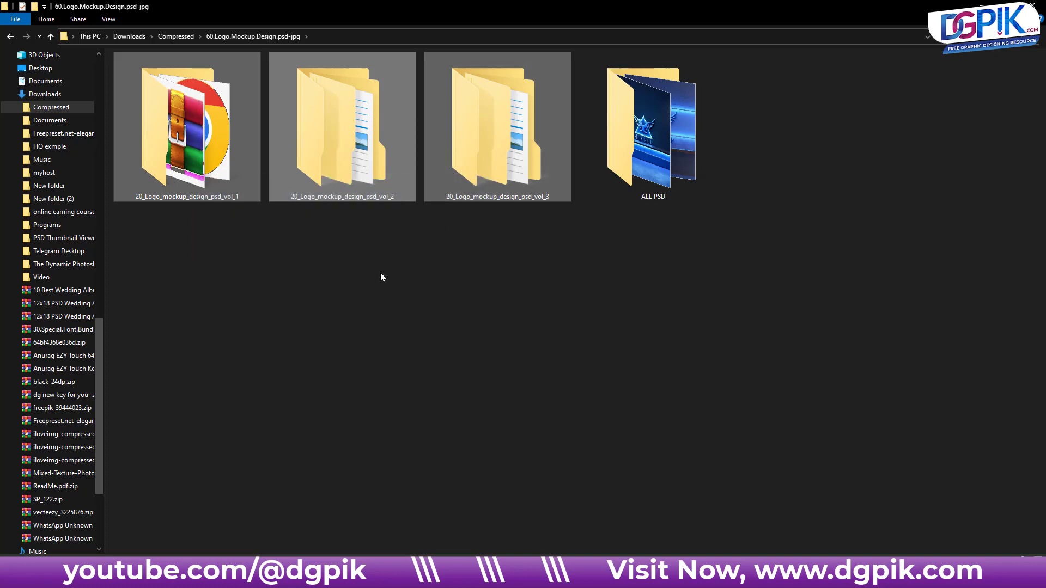
# - Browse the 20_Logo_mockup_design_psd_vol_2 folder, then return to the parent folder
pyautogui.doubleClick(364, 143)
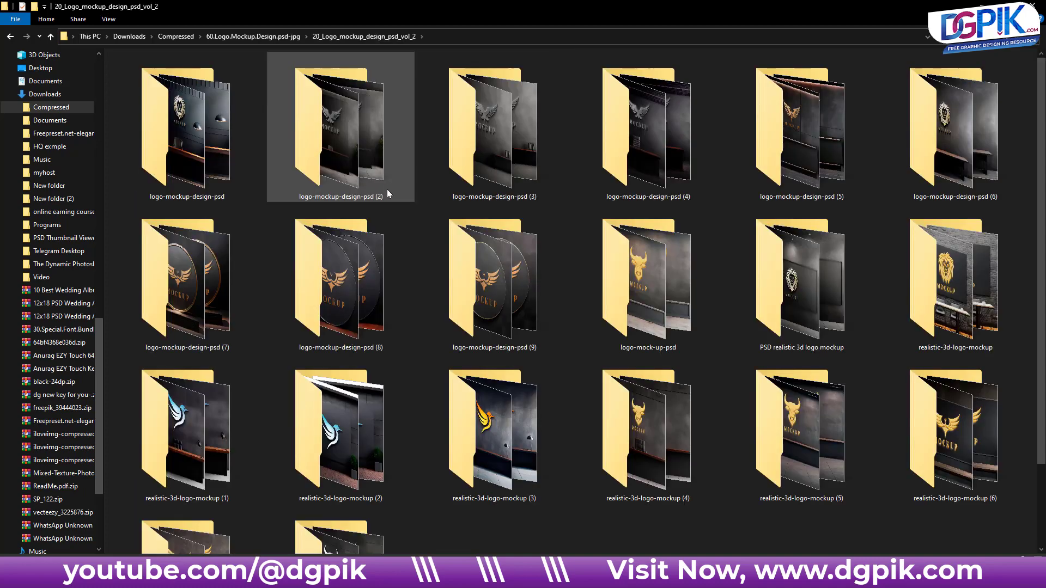
pyautogui.scroll(-2, 420, 144)
pyautogui.scroll(2, 419, 145)
pyautogui.click(291, 39)
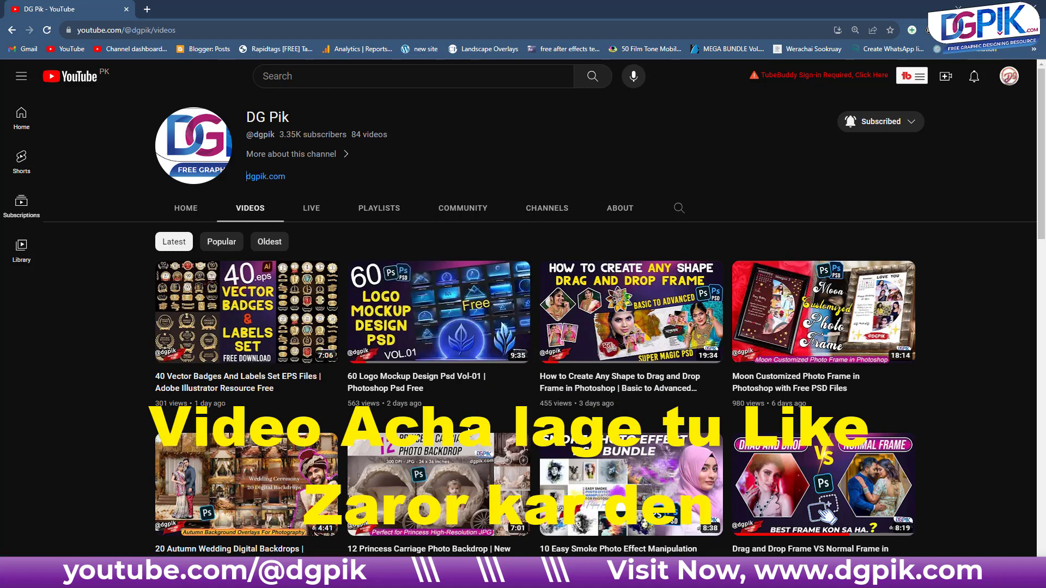
# - Play the 60 Logo Mockup Design Psd Vol-01 video and scroll through its comments
pyautogui.click(408, 389)
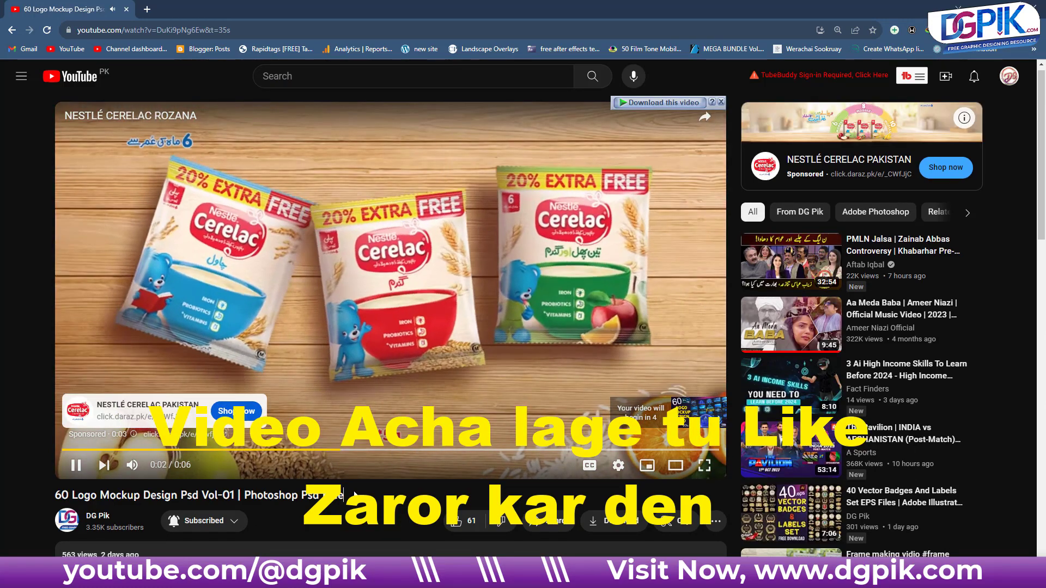
pyautogui.scroll(-3, 355, 494)
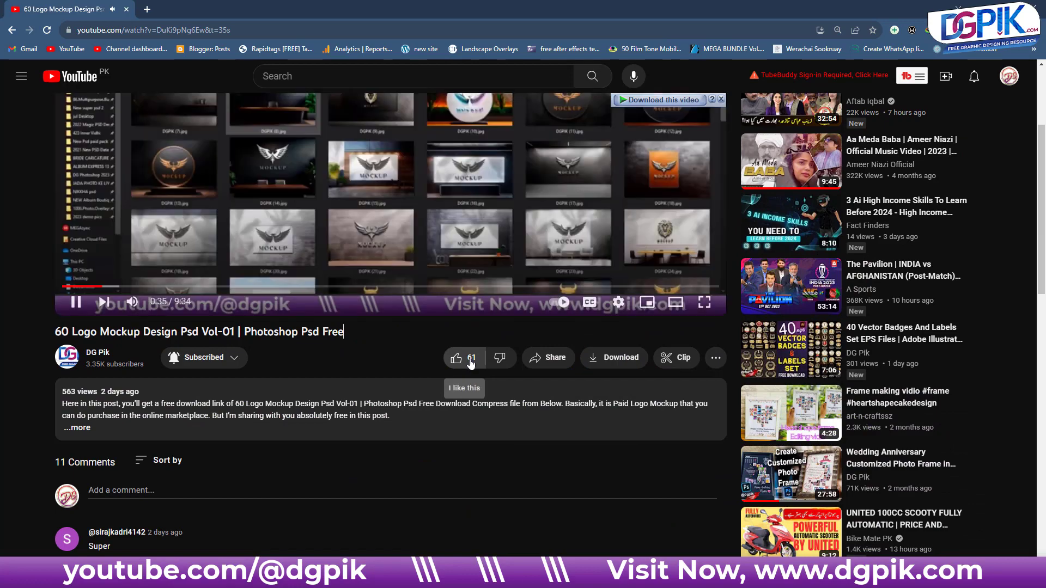
pyautogui.scroll(-1, 401, 414)
pyautogui.scroll(-2, 401, 414)
pyautogui.scroll(-3, 461, 318)
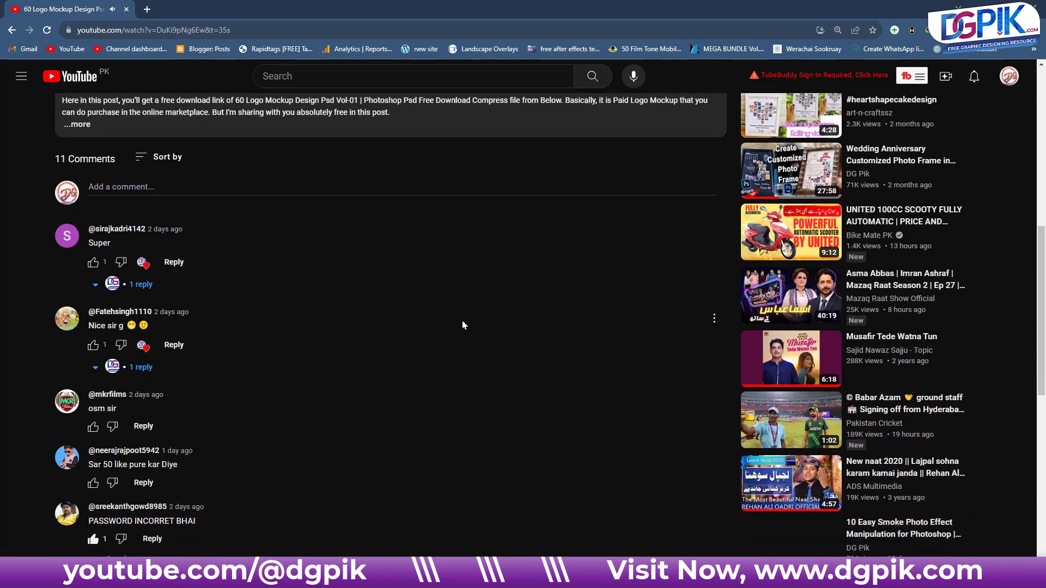
pyautogui.scroll(-1, 461, 321)
pyautogui.scroll(6, 462, 320)
pyautogui.scroll(-5, 463, 322)
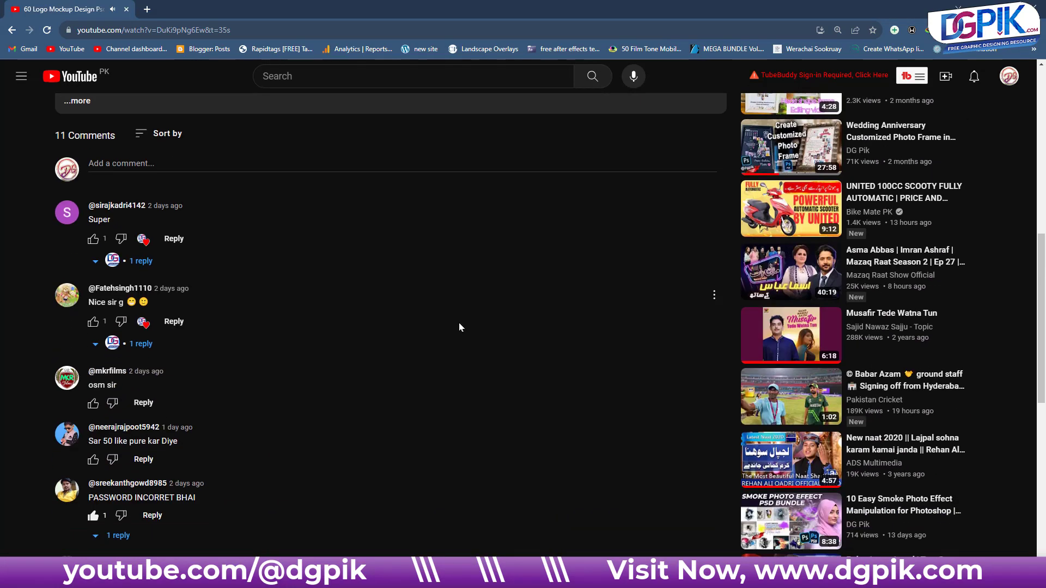
pyautogui.scroll(-4, 458, 323)
pyautogui.scroll(2, 458, 324)
pyautogui.scroll(1, 456, 323)
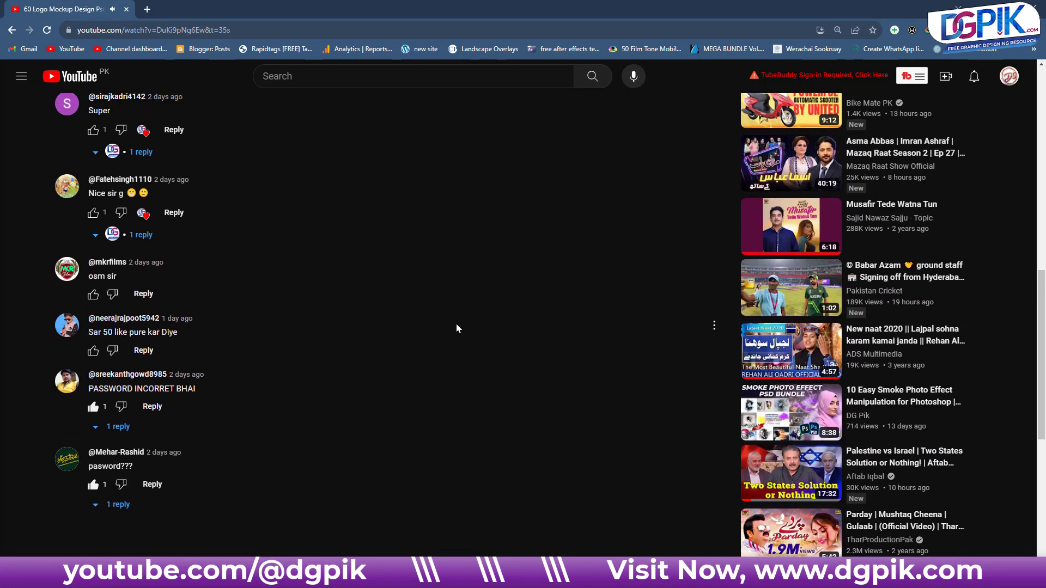
pyautogui.scroll(2, 436, 323)
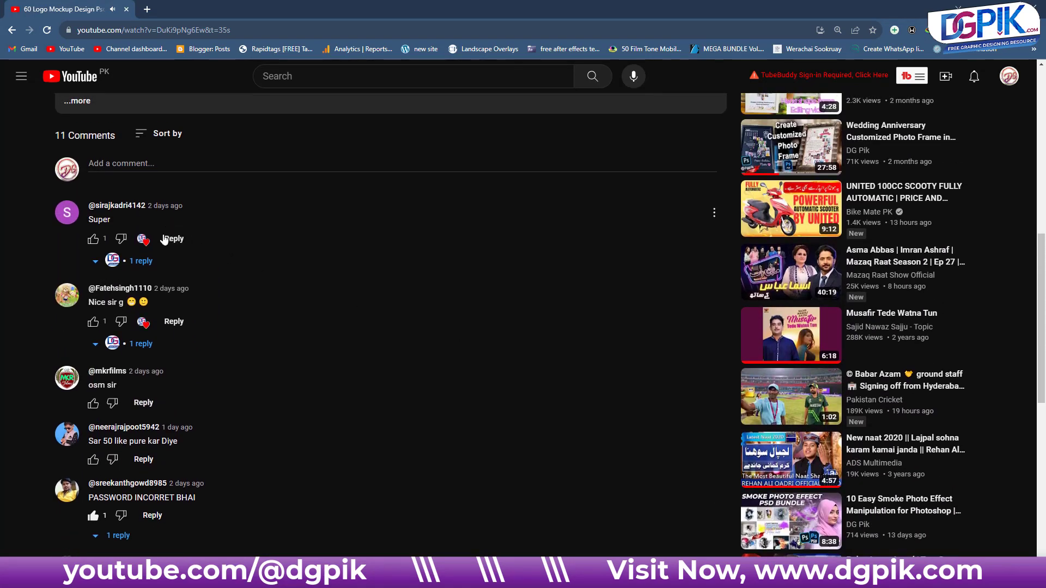
pyautogui.scroll(-2, 175, 461)
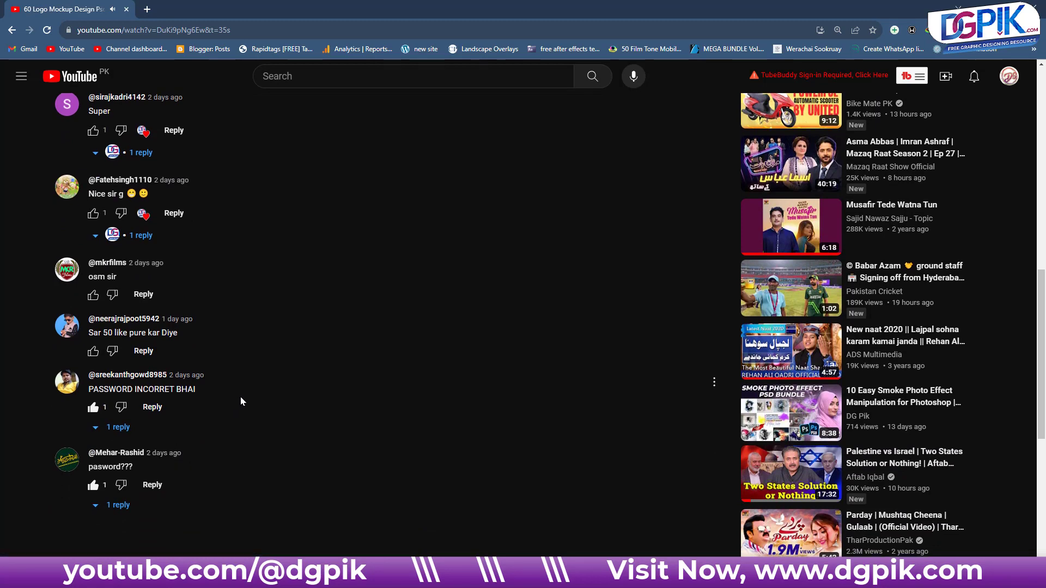
pyautogui.scroll(2, 241, 397)
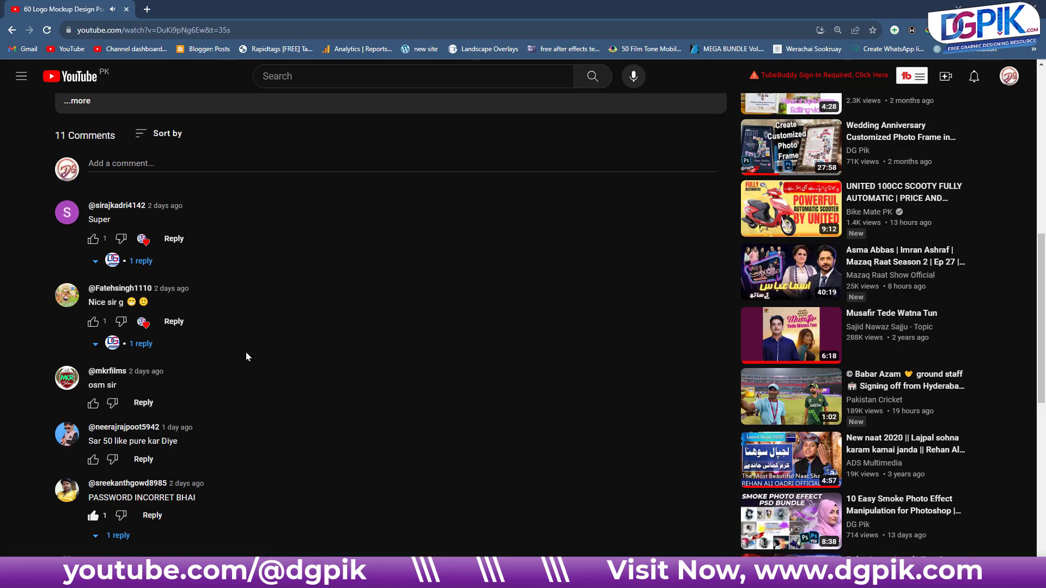
# - Start a new comment on the video, then discard it empty
pyautogui.moveTo(245, 333)
pyautogui.moveTo(134, 225)
pyautogui.click(182, 440)
pyautogui.scroll(4, 314, 401)
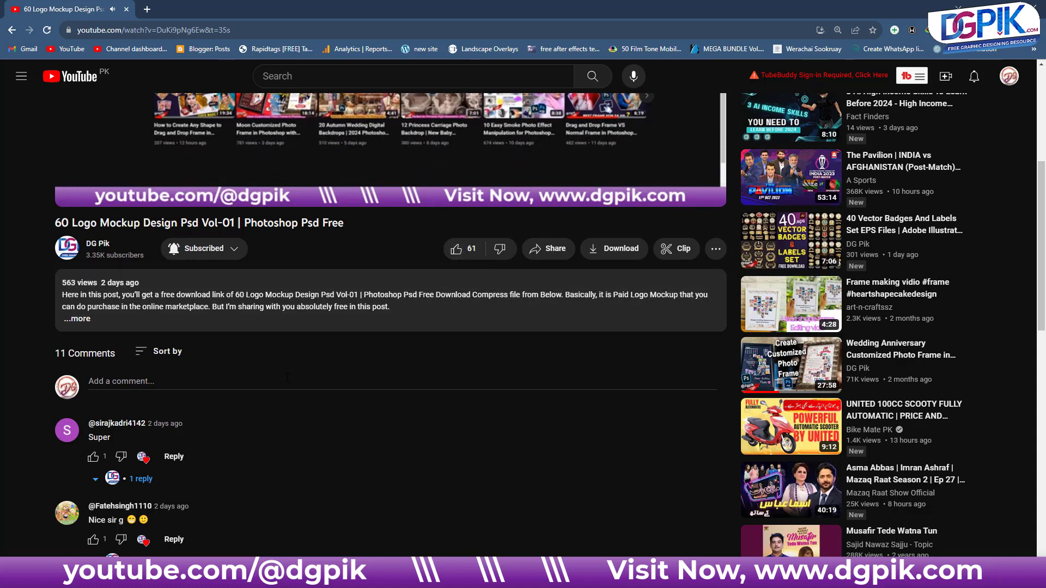
pyautogui.click(150, 381)
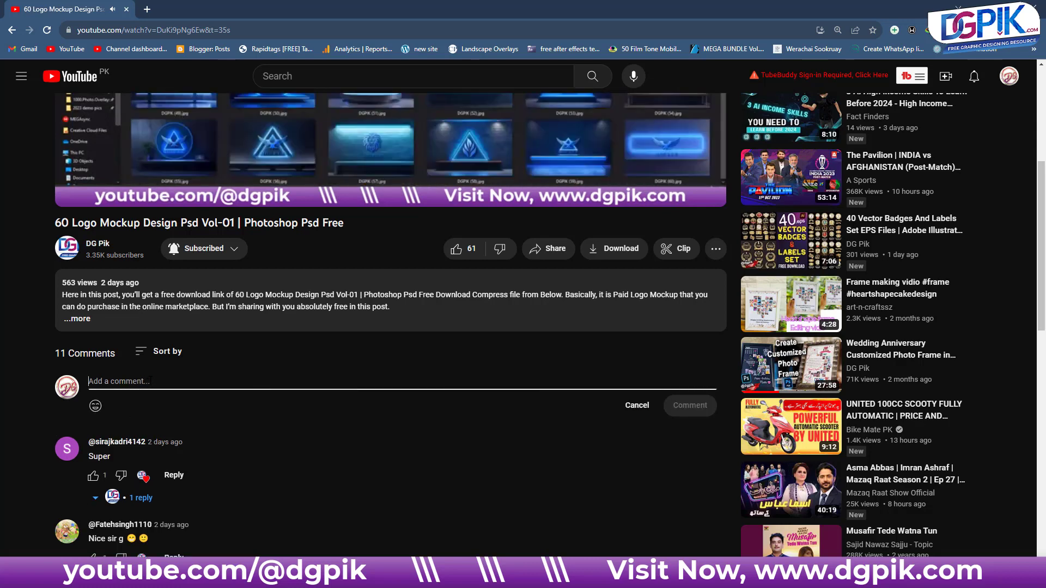
pyautogui.click(638, 410)
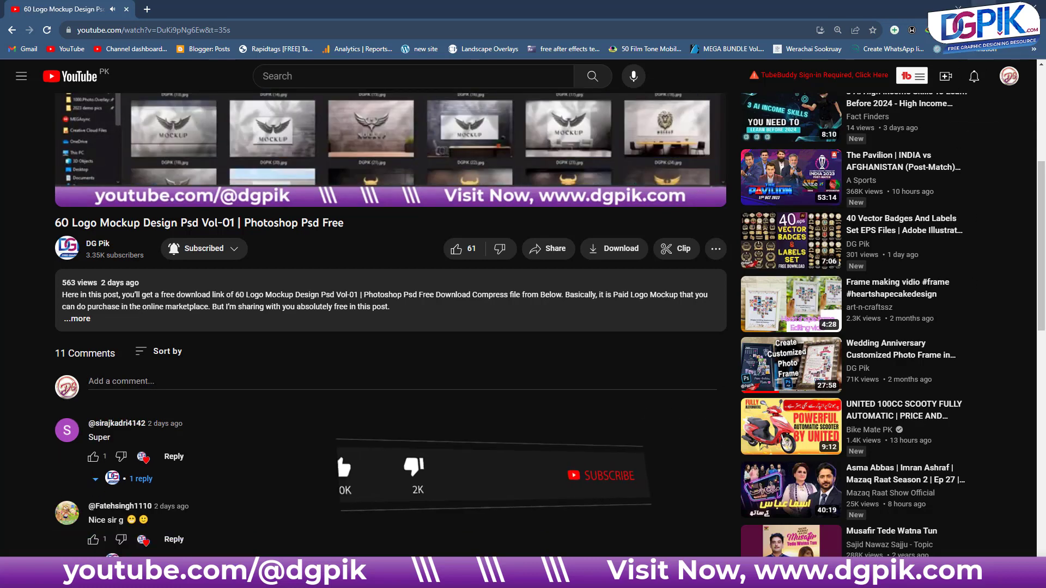
pyautogui.scroll(4, 752, 213)
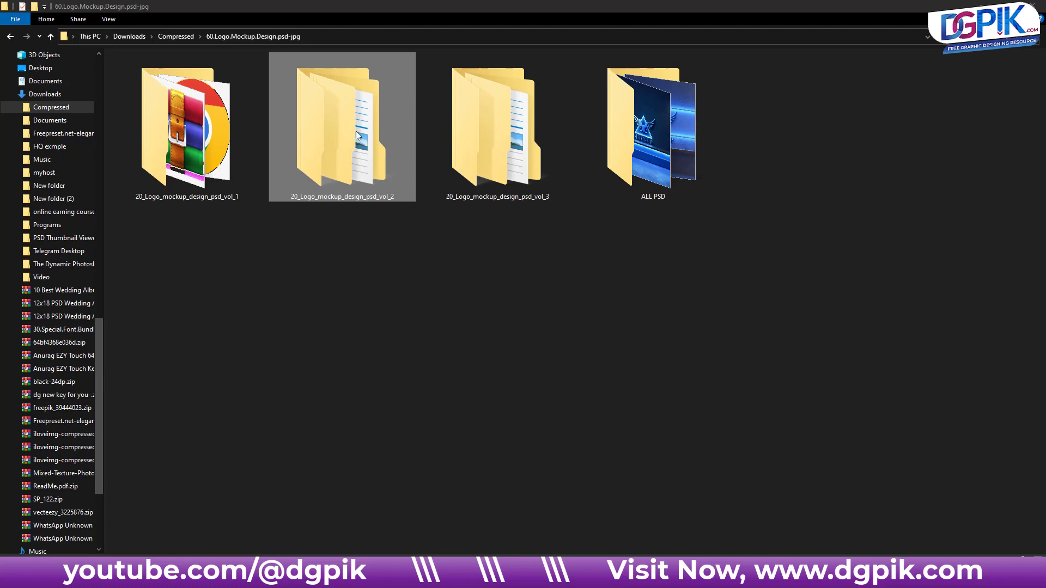
# - Browse the vol_1 folder, then open the 20_Logo_mockup_design_psd_vol_2 folder
pyautogui.doubleClick(183, 139)
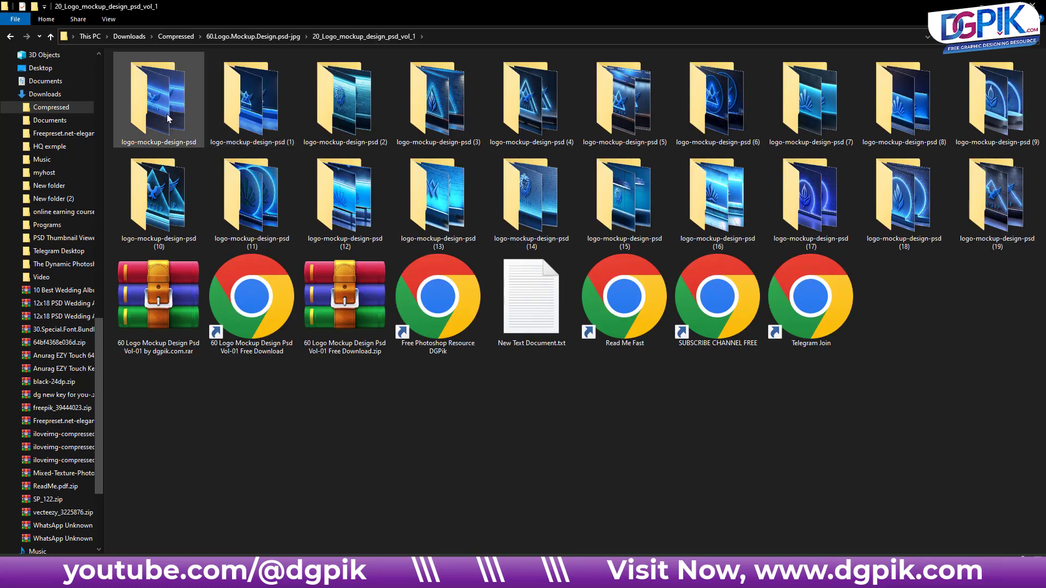
pyautogui.scroll(2, 564, 158)
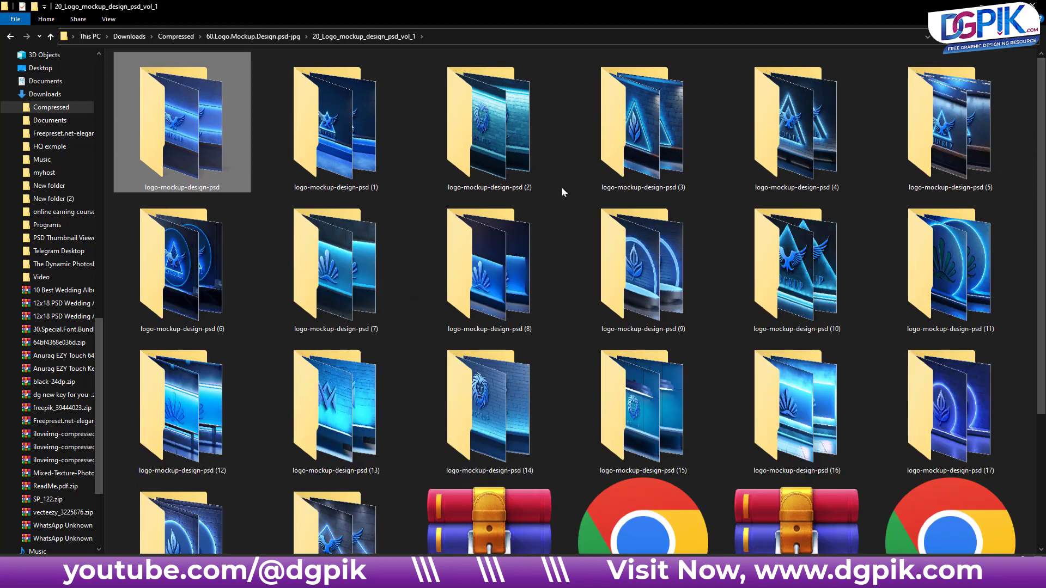
pyautogui.click(265, 37)
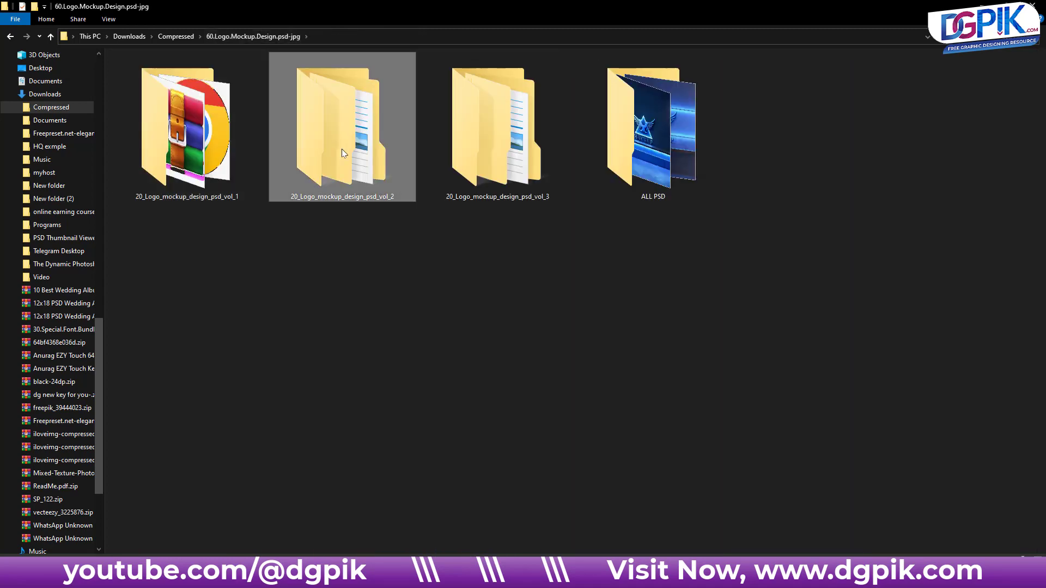
pyautogui.doubleClick(342, 149)
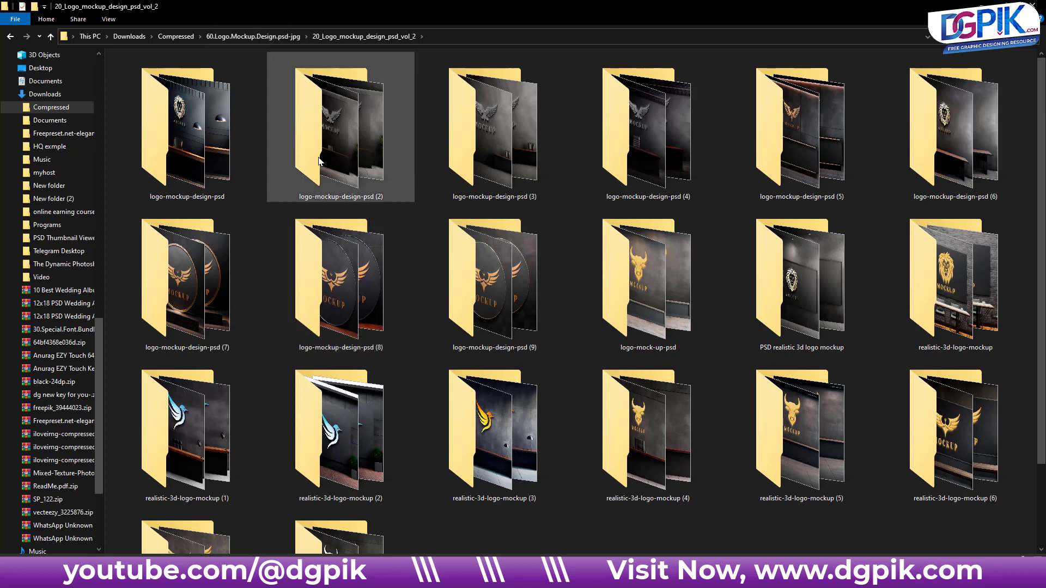
# - Preview logo_mockup_799.jpg full size from the first logo-mockup-design-psd folder, then return to vol_2
pyautogui.click(185, 131)
pyautogui.scroll(-2, 345, 436)
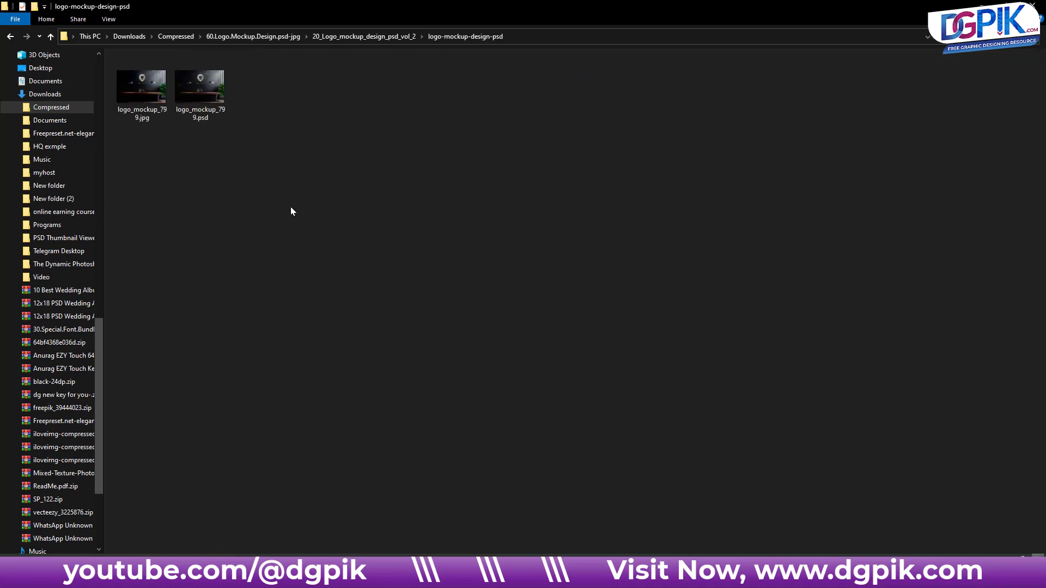
pyautogui.keyDown('ctrl'); pyautogui.scroll(2, 290, 207); pyautogui.keyUp('ctrl')
pyautogui.keyDown('ctrl'); pyautogui.scroll(1, 290, 207); pyautogui.keyUp('ctrl')
pyautogui.moveTo(253, 268); pyautogui.dragTo(198, 80)
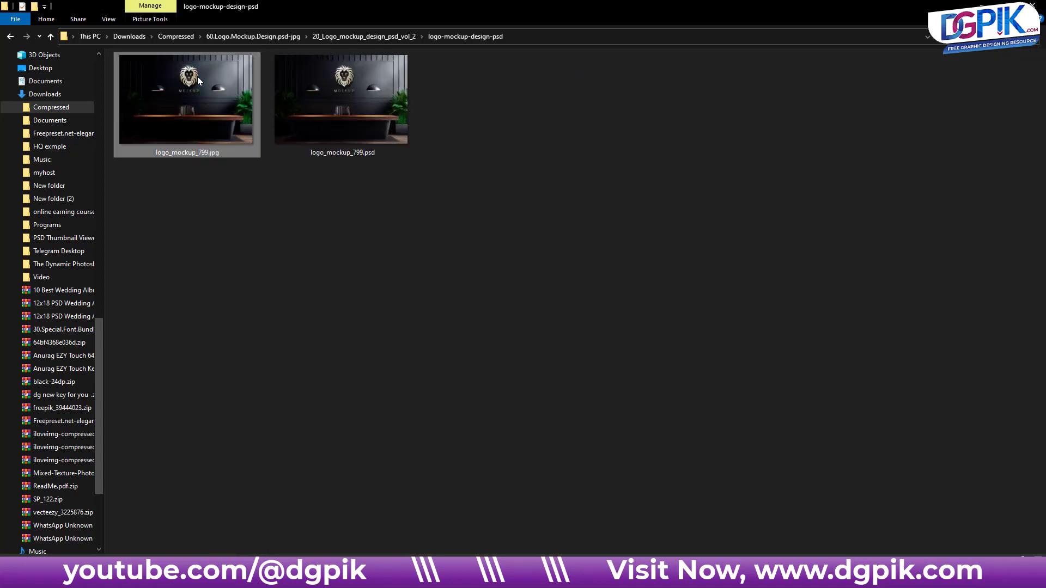
pyautogui.doubleClick(199, 80)
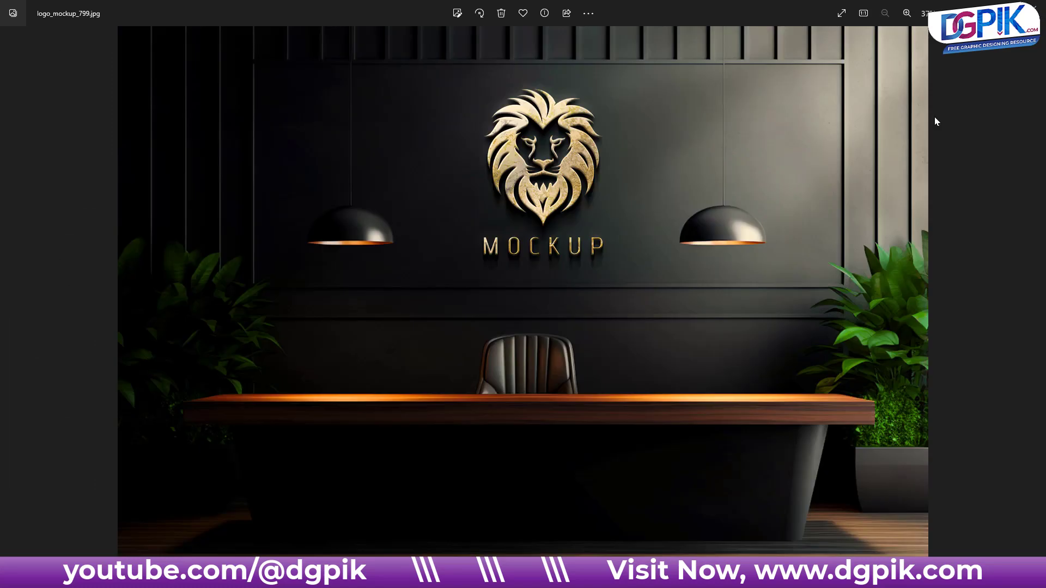
pyautogui.click(1033, 6)
pyautogui.click(341, 36)
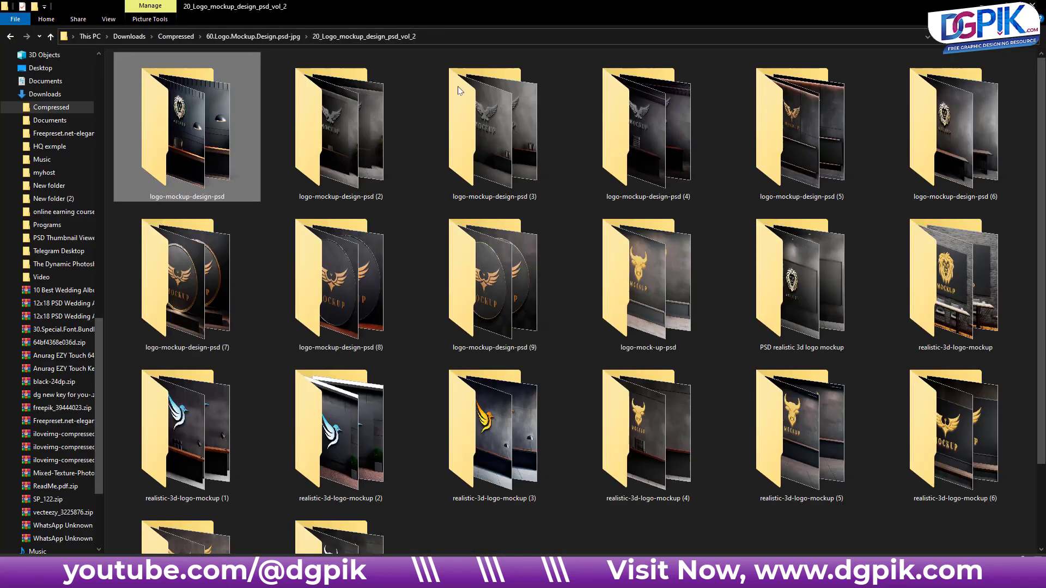
pyautogui.moveTo(646, 282)
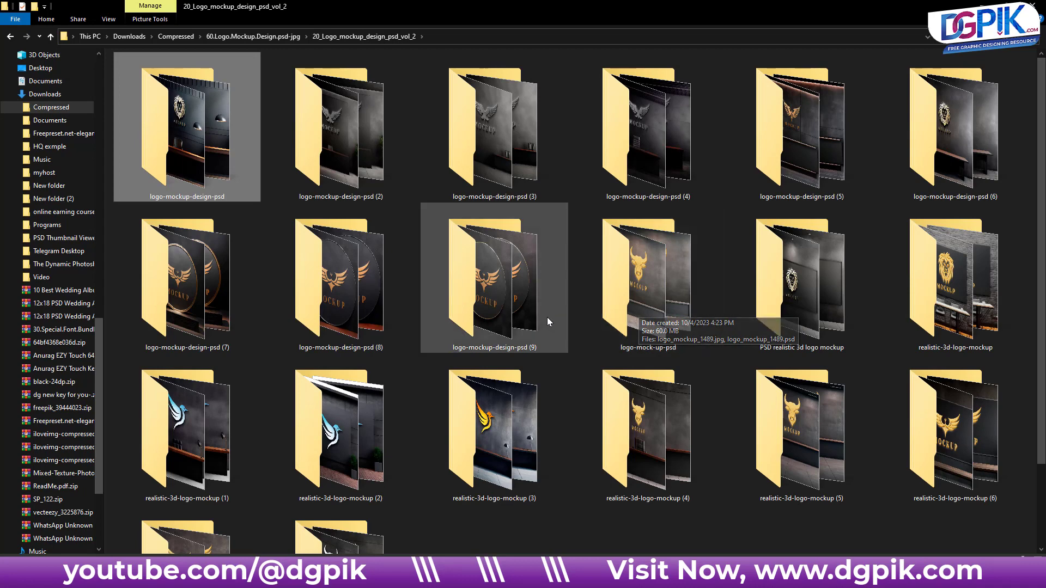
# - Preview the jpg in logo-mockup-design-psd (9) and open logo_mockup_1127.psd in Photoshop
pyautogui.doubleClick(496, 293)
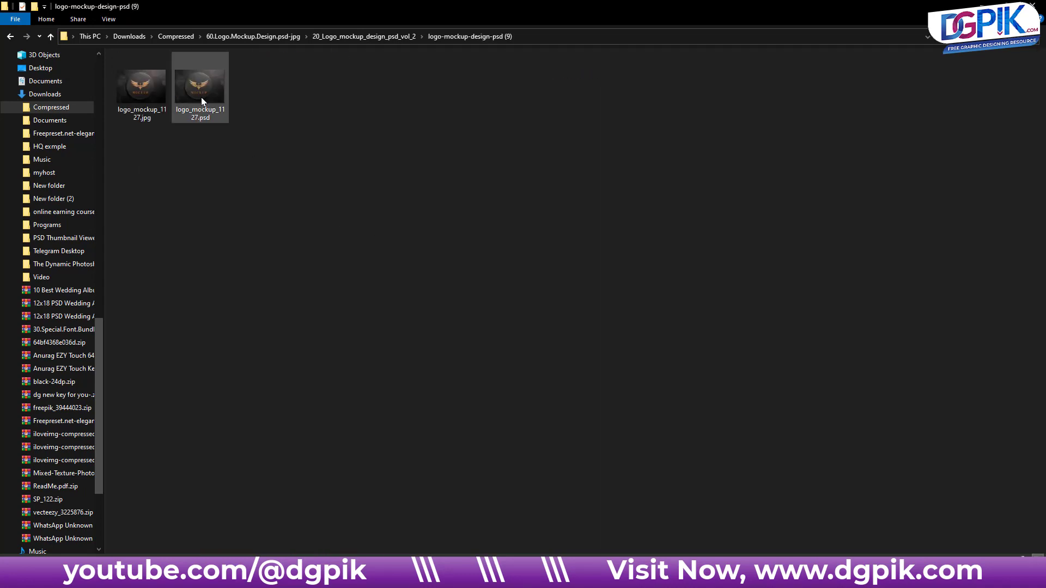
pyautogui.click(152, 96)
pyautogui.doubleClick(153, 96)
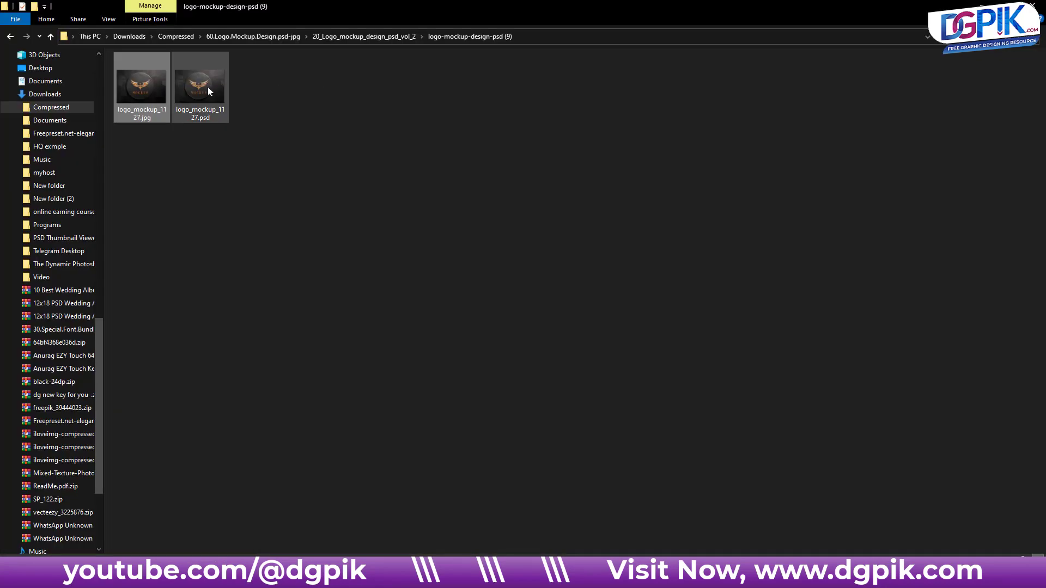
pyautogui.doubleClick(207, 87)
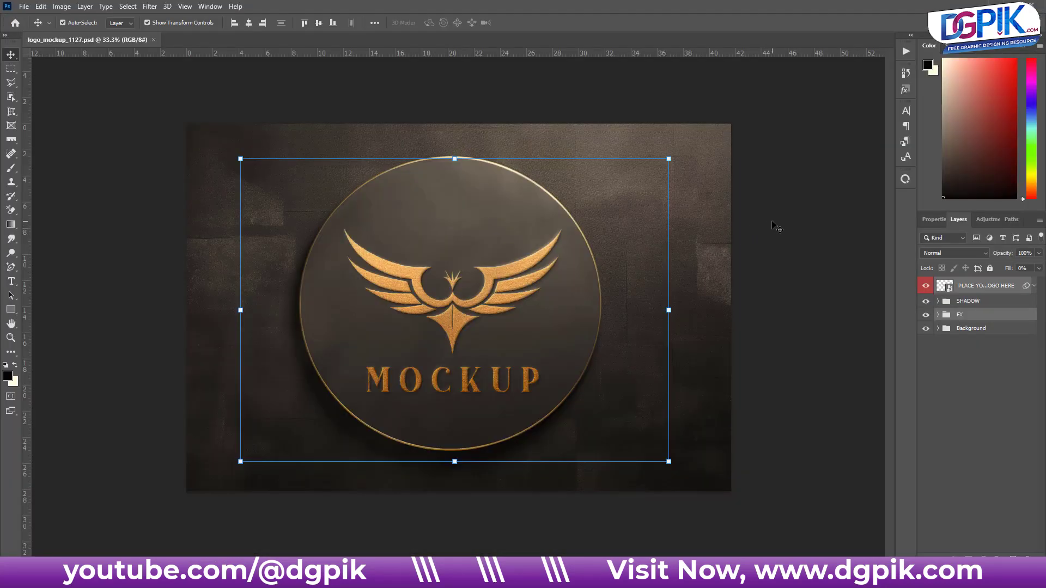
# - Use Edit Contents on the PLACE YOUR LOGO HERE layer to open its smart object PSB
pyautogui.click(779, 230)
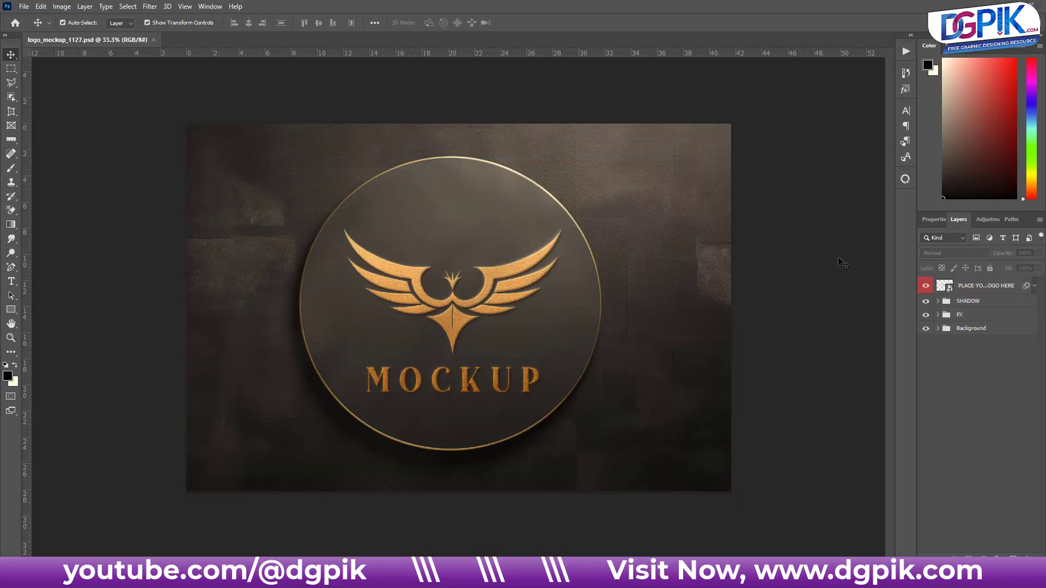
pyautogui.click(987, 292)
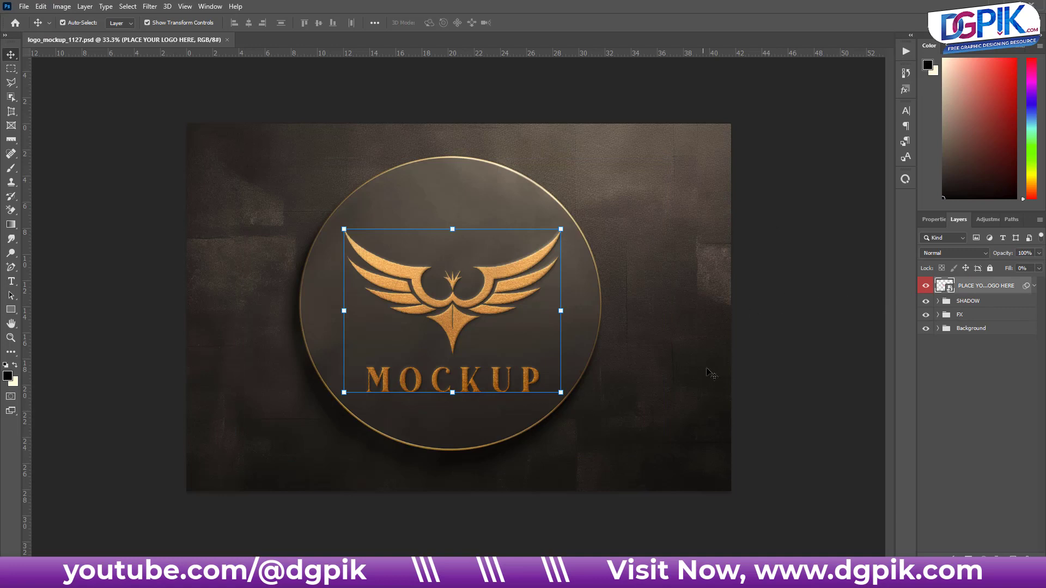
pyautogui.click(834, 322)
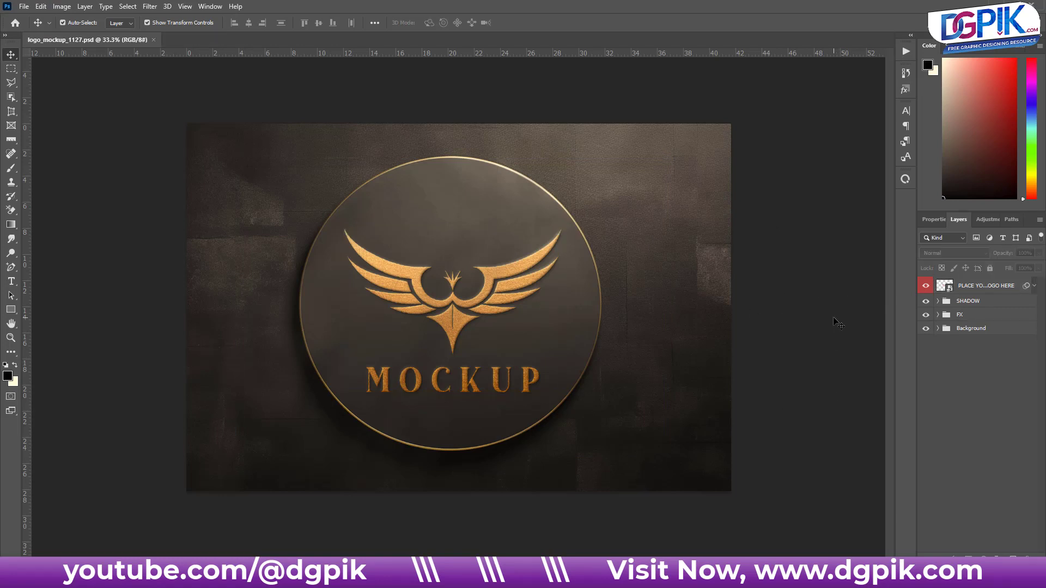
pyautogui.click(978, 292)
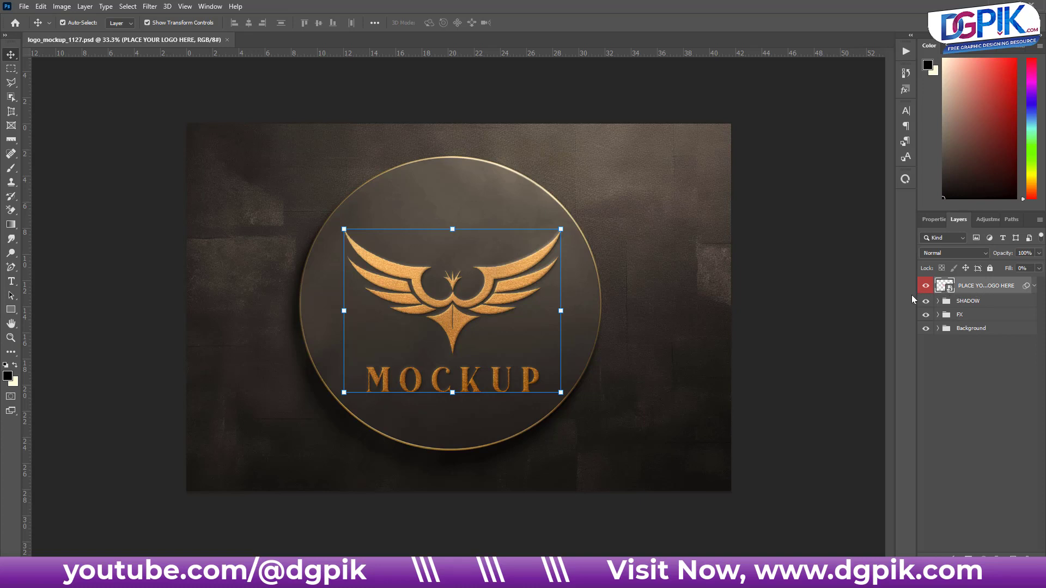
pyautogui.moveTo(915, 293); pyautogui.dragTo(907, 295)
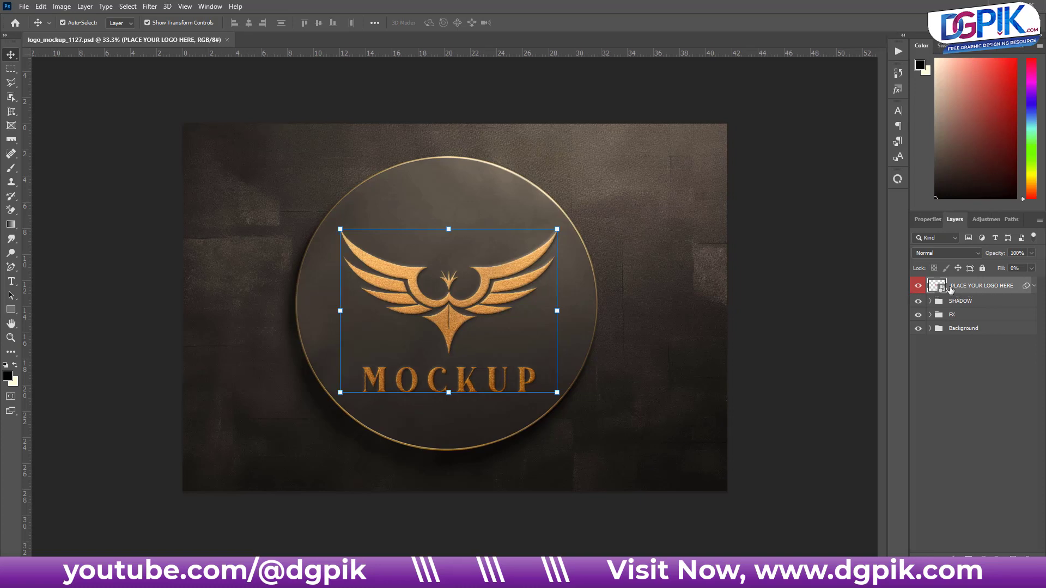
pyautogui.rightClick(950, 289)
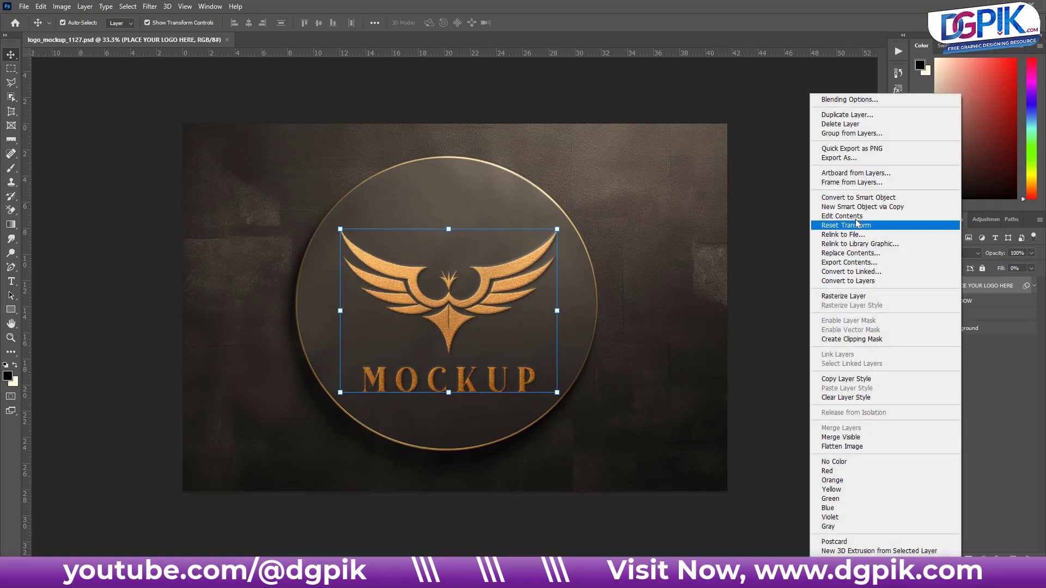
pyautogui.click(856, 215)
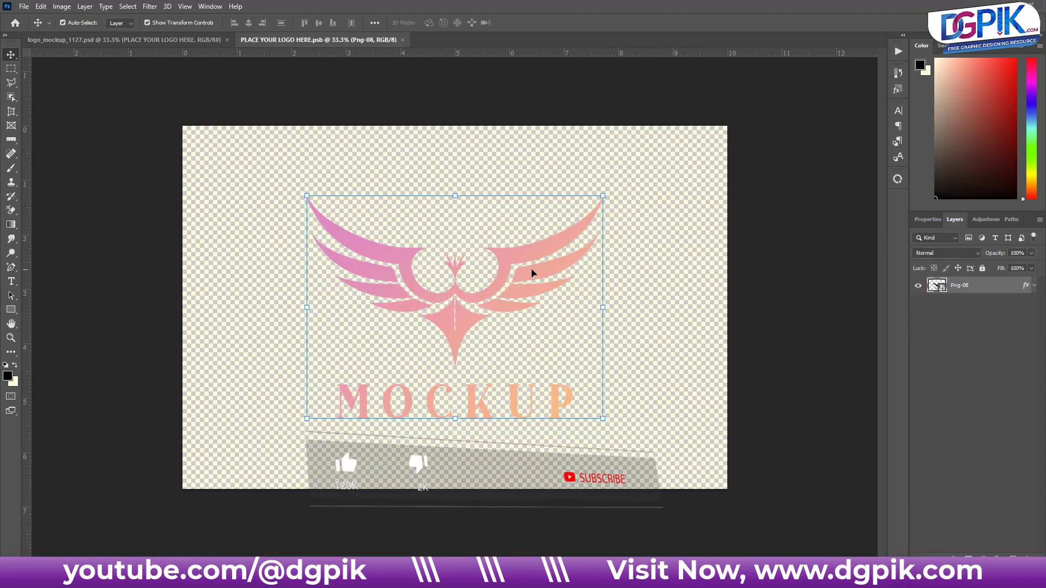
pyautogui.click(193, 41)
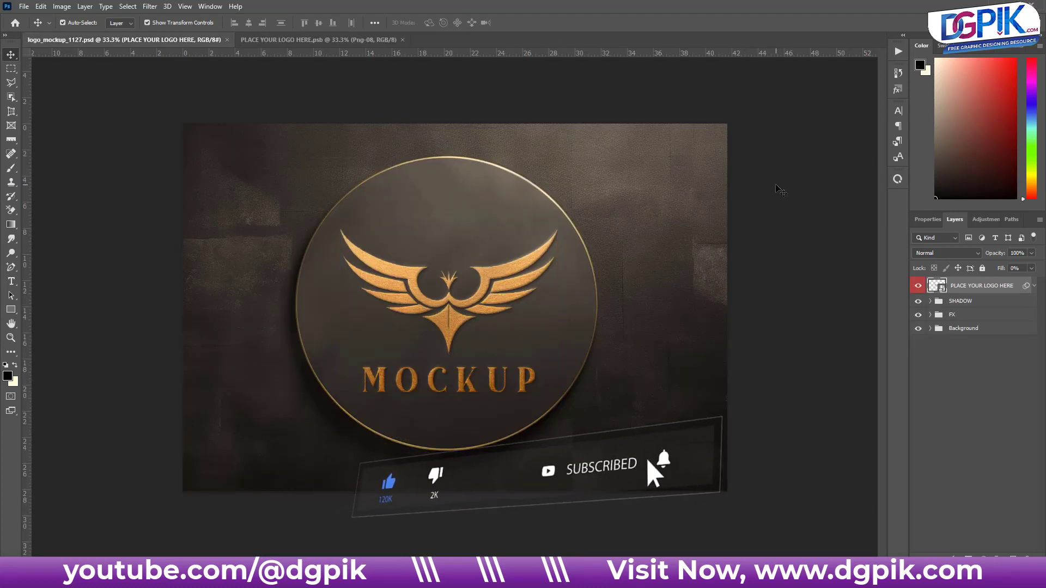
pyautogui.click(305, 40)
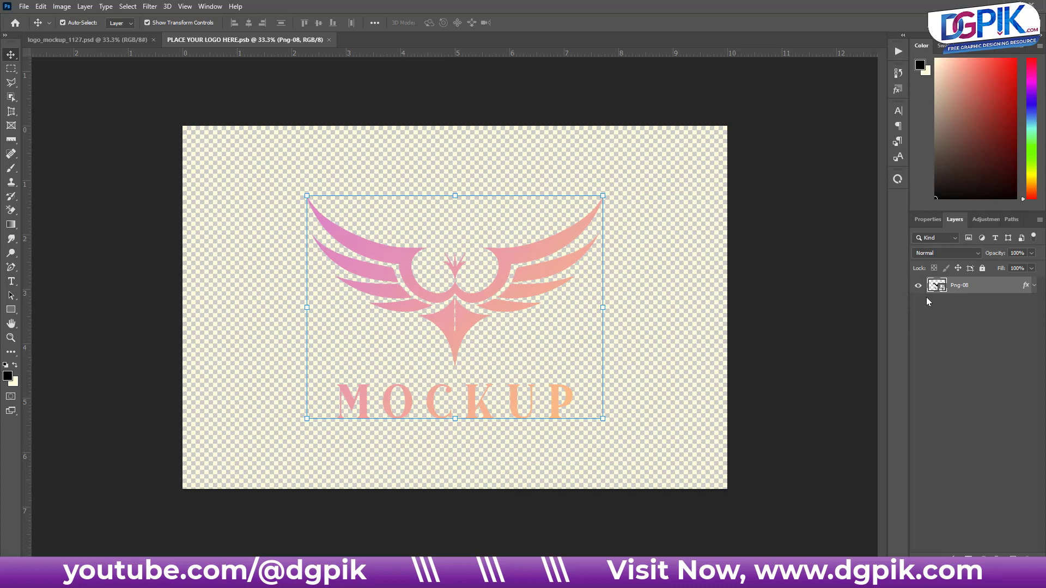
# - Hide the MOCKUP text on the Png-08 layer with an inverted rectangular layer mask
pyautogui.click(528, 409)
pyautogui.click(518, 412)
pyautogui.moveTo(492, 266); pyautogui.dragTo(502, 253)
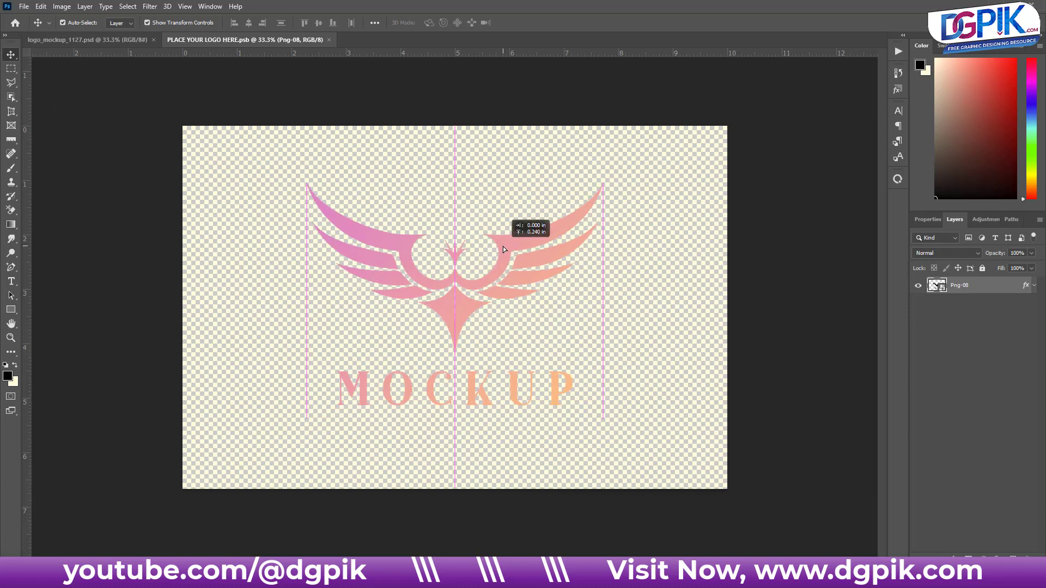
pyautogui.click(12, 69)
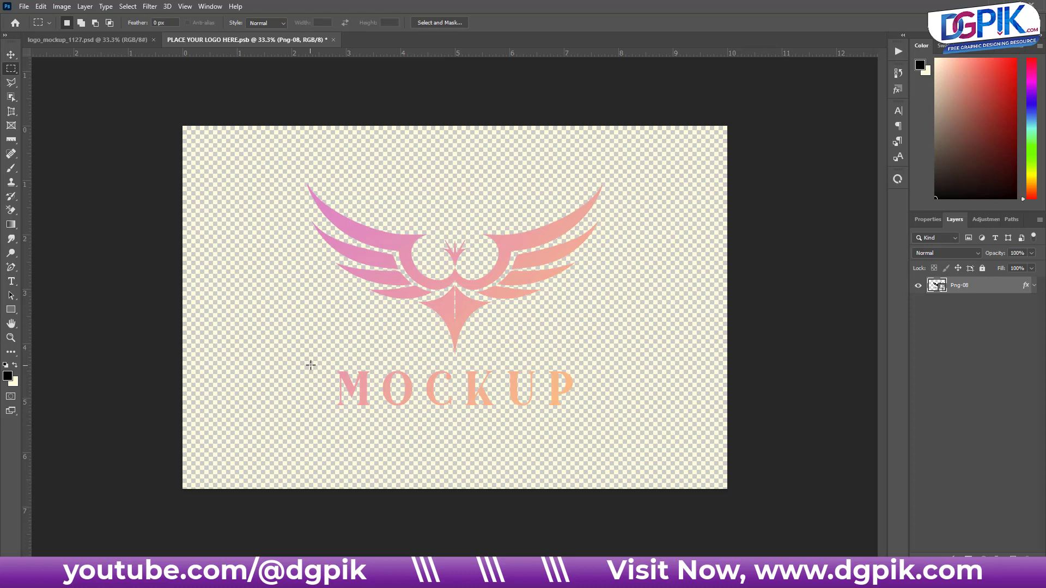
pyautogui.moveTo(311, 365); pyautogui.dragTo(614, 423)
pyautogui.click(969, 559)
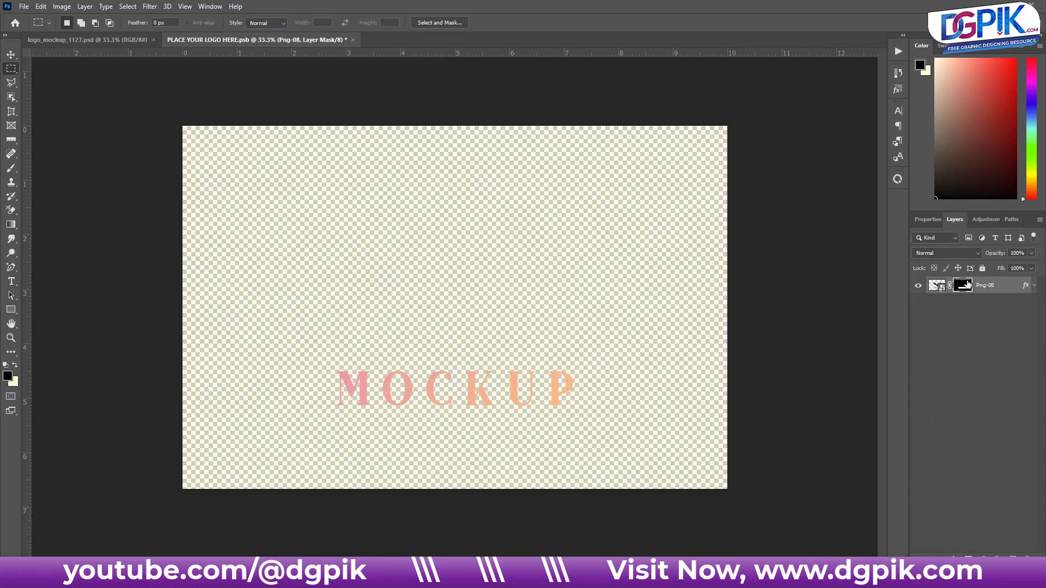
pyautogui.hotkey('ctrl', 'i')
# - Add a DGPIK.COM text line below the wings and enlarge it to roughly double size
pyautogui.press('v')
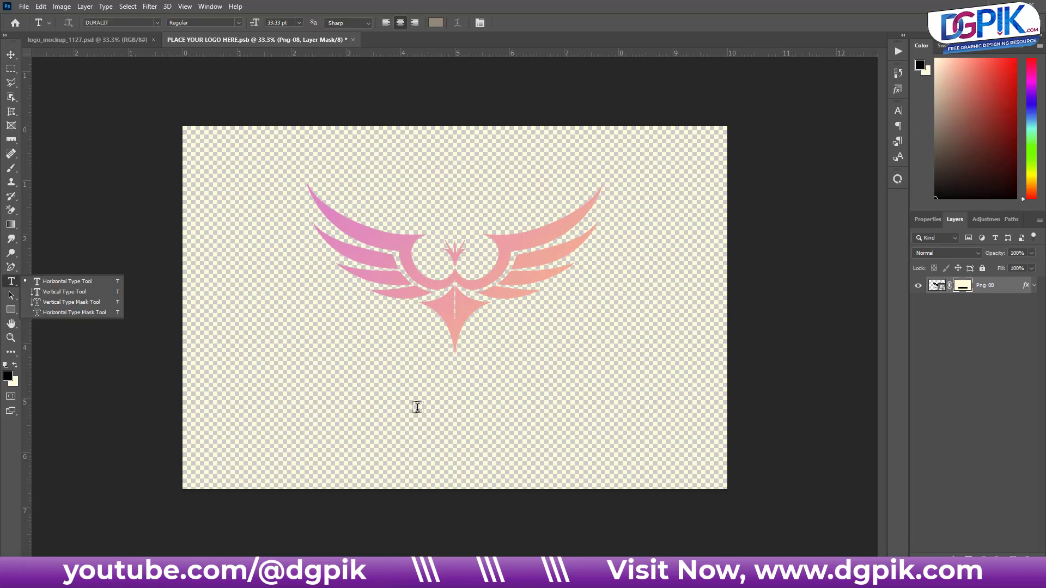
pyautogui.click(417, 407)
pyautogui.write('dgpik.com')
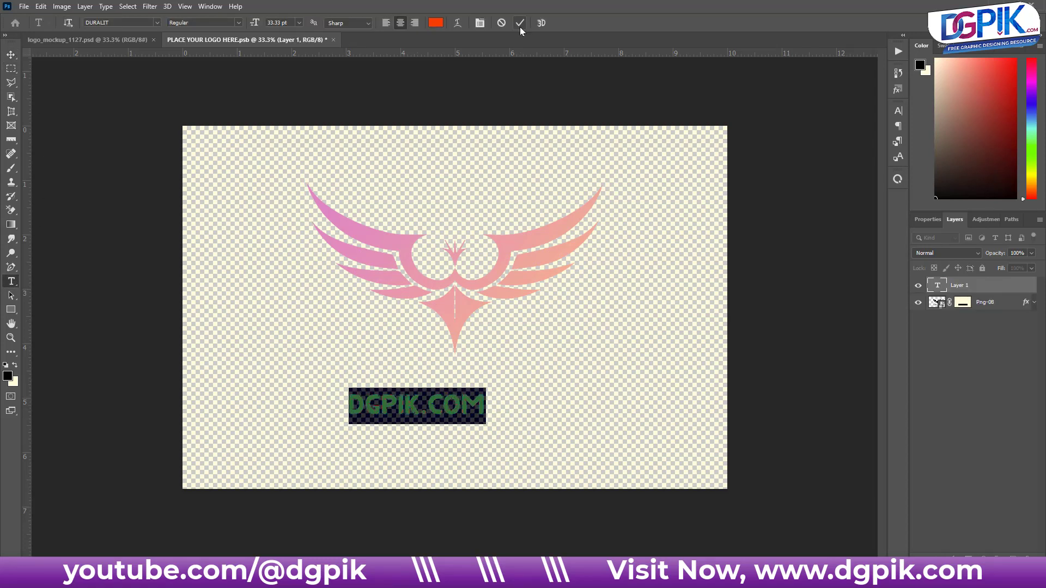
pyautogui.click(520, 22)
pyautogui.press('v')
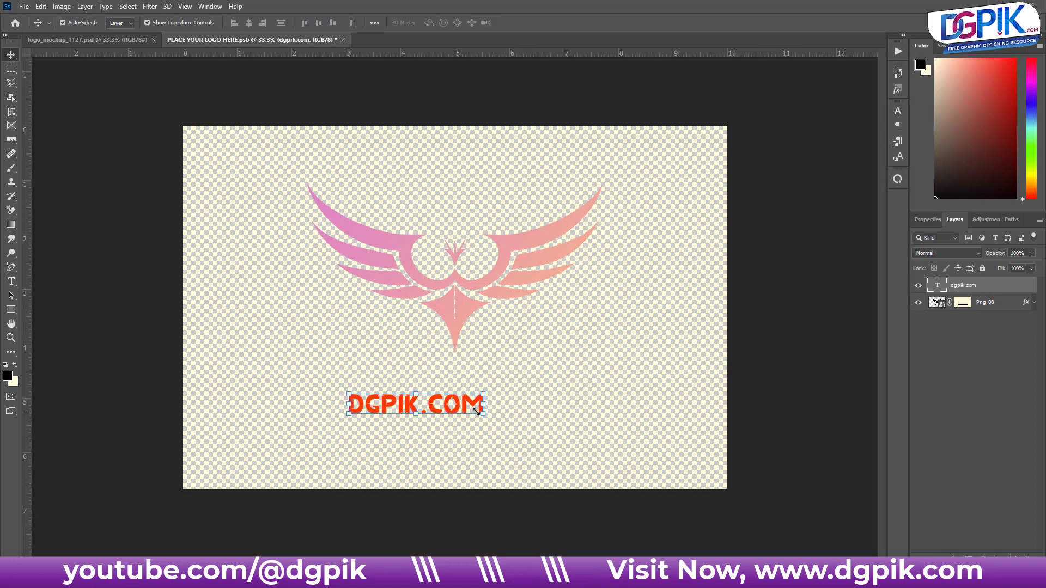
pyautogui.click(486, 391)
pyautogui.moveTo(489, 388)
pyautogui.mouseDown()
pyautogui.moveTo(555, 399)
pyautogui.moveTo(598, 391)
pyautogui.mouseUp()
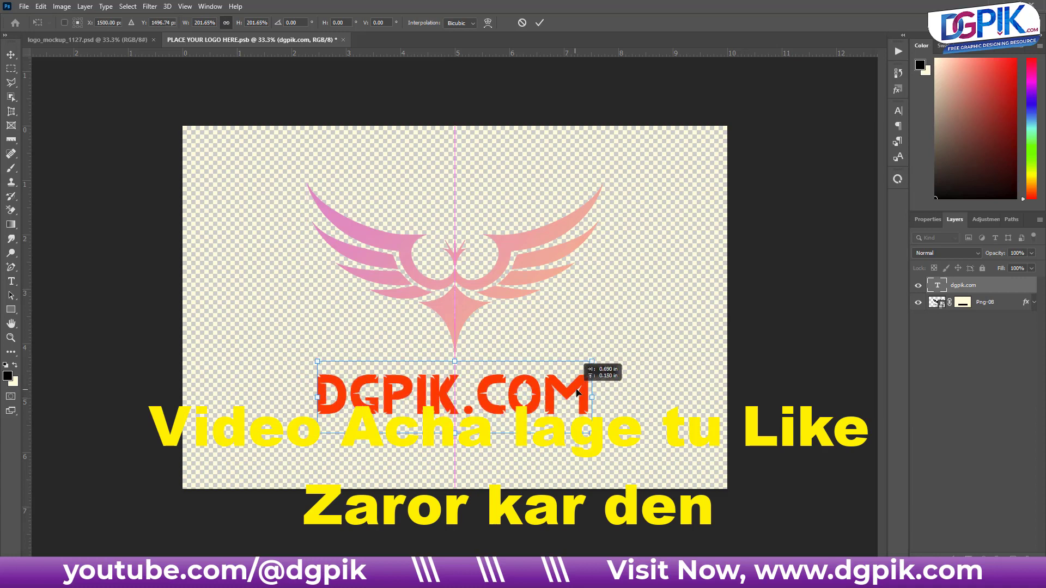
pyautogui.click(540, 23)
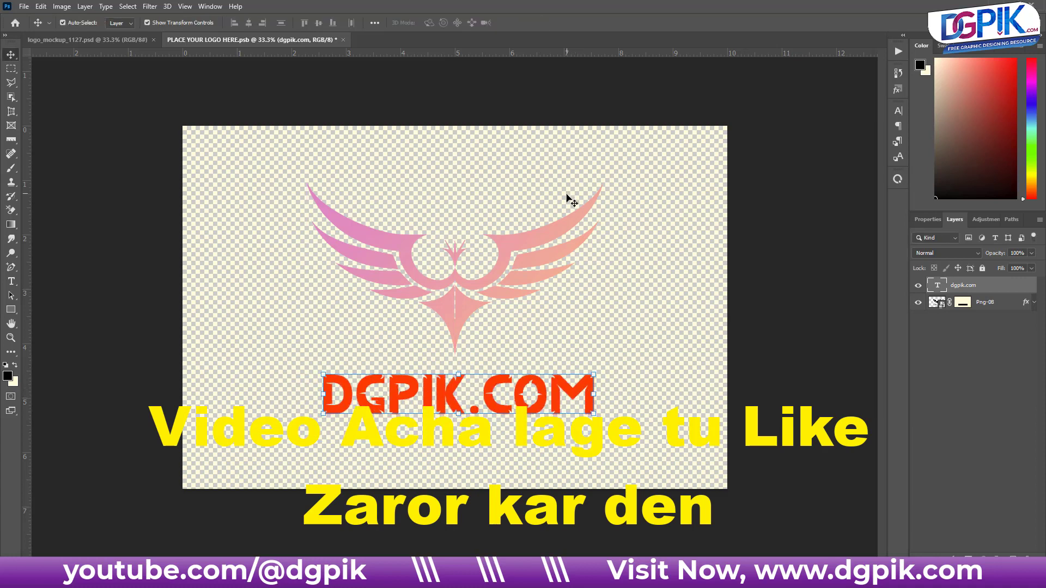
pyautogui.keyDown('shift'); pyautogui.click(565, 234); pyautogui.keyUp('shift')
# - Centre DGPIK.COM under the wings, save and close the PSB, and zoom on the mockup logo
pyautogui.click(249, 24)
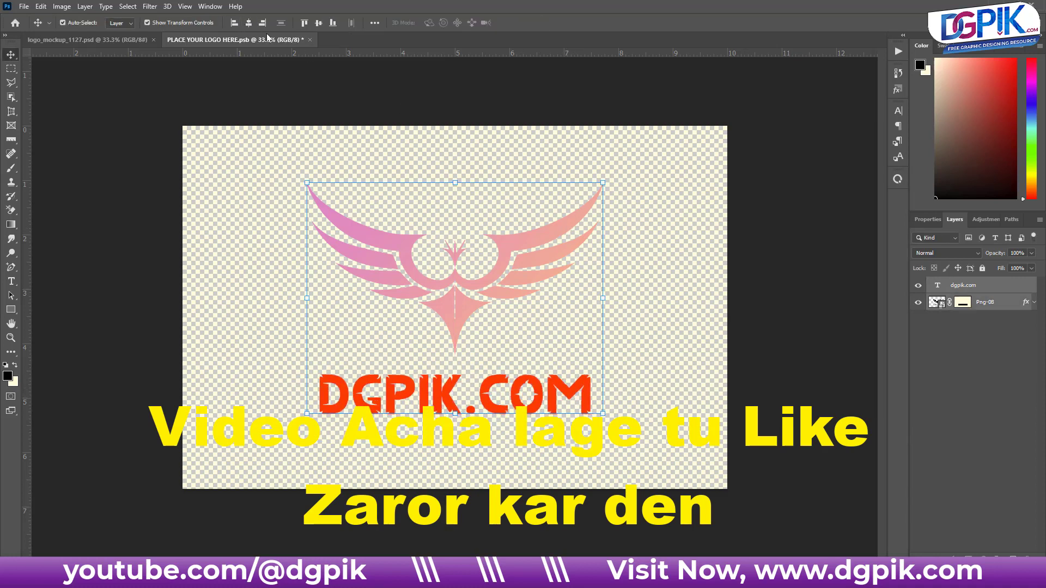
pyautogui.click(646, 225)
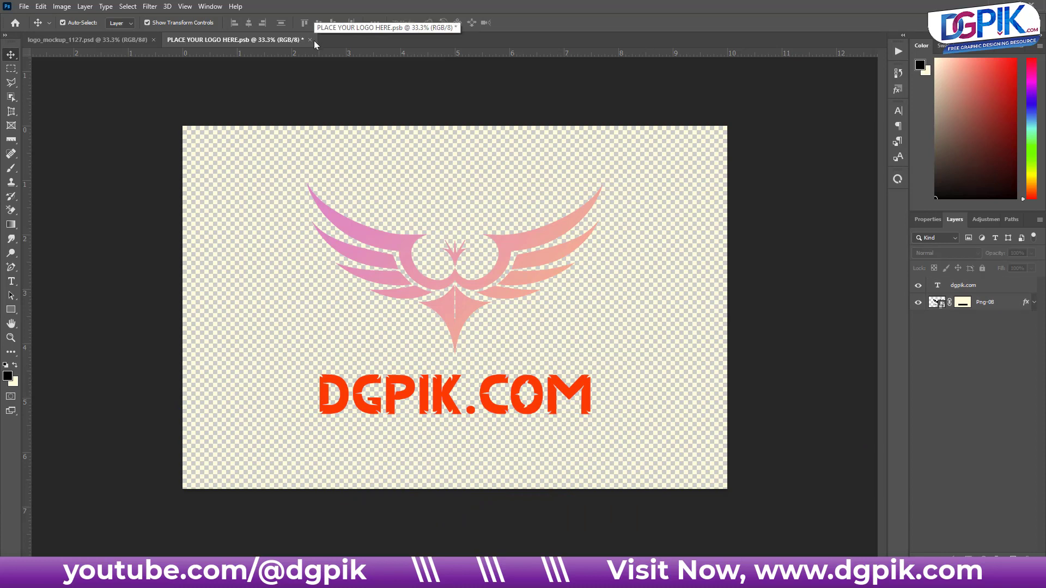
pyautogui.click(309, 40)
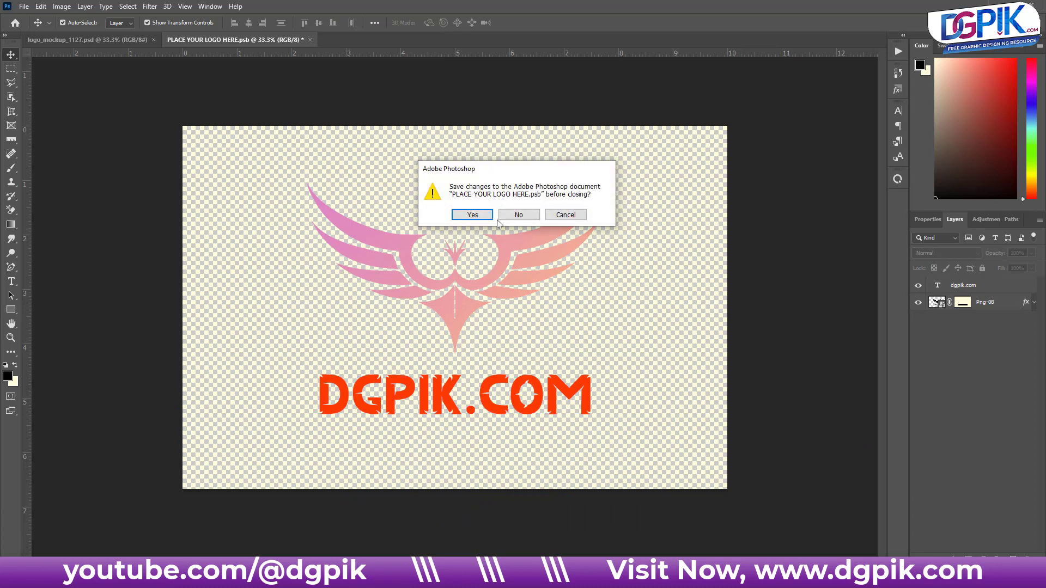
pyautogui.click(481, 216)
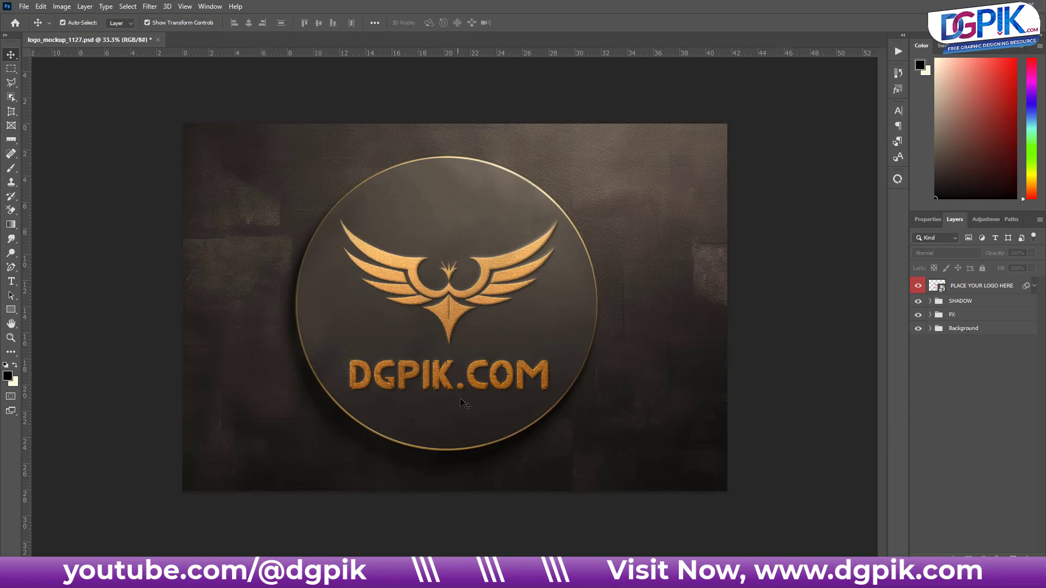
pyautogui.moveTo(435, 341)
pyautogui.mouseDown()
pyautogui.moveTo(475, 388)
pyautogui.moveTo(445, 377)
pyautogui.mouseUp()
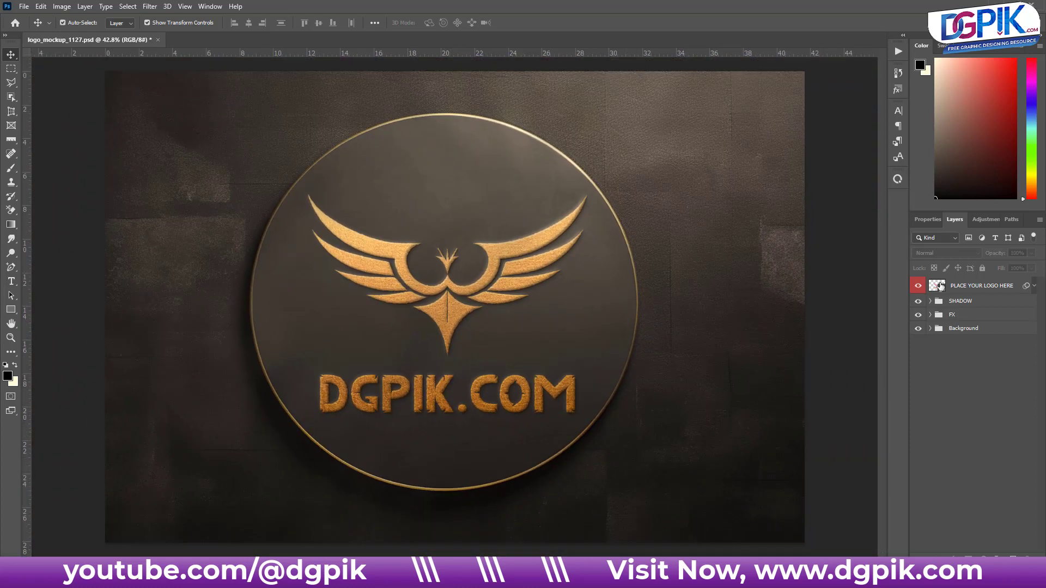
# - Recolour the DGPIK.COM text to the wings' pink eaa8b9 and save the logo contents
pyautogui.doubleClick(941, 289)
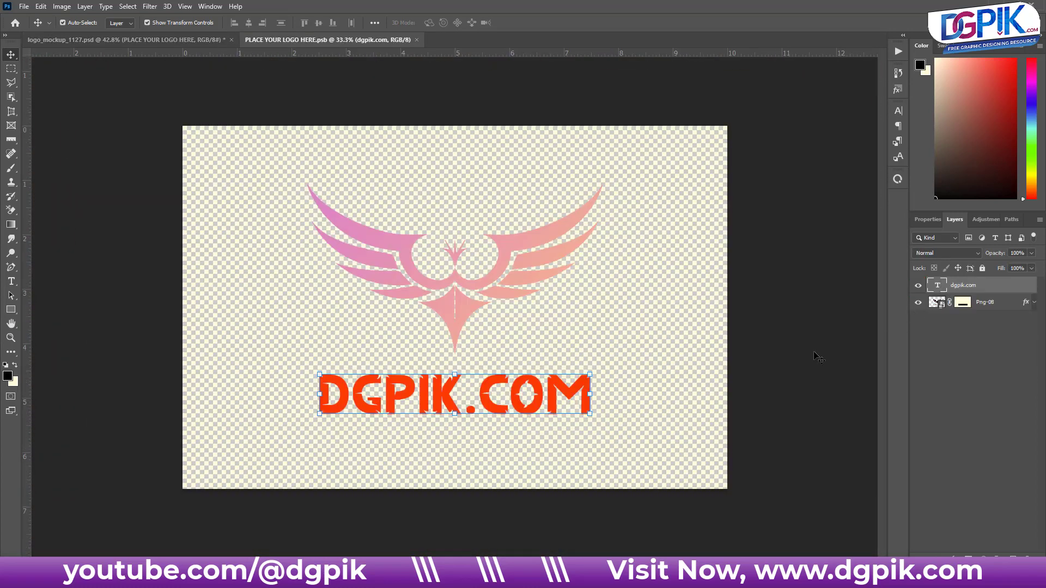
pyautogui.doubleClick(935, 285)
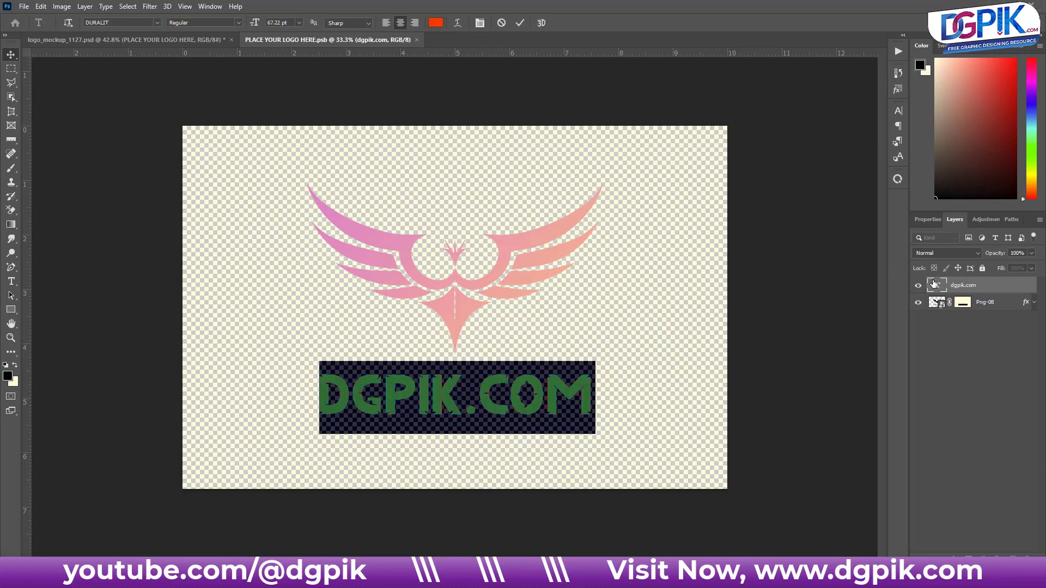
pyautogui.click(436, 22)
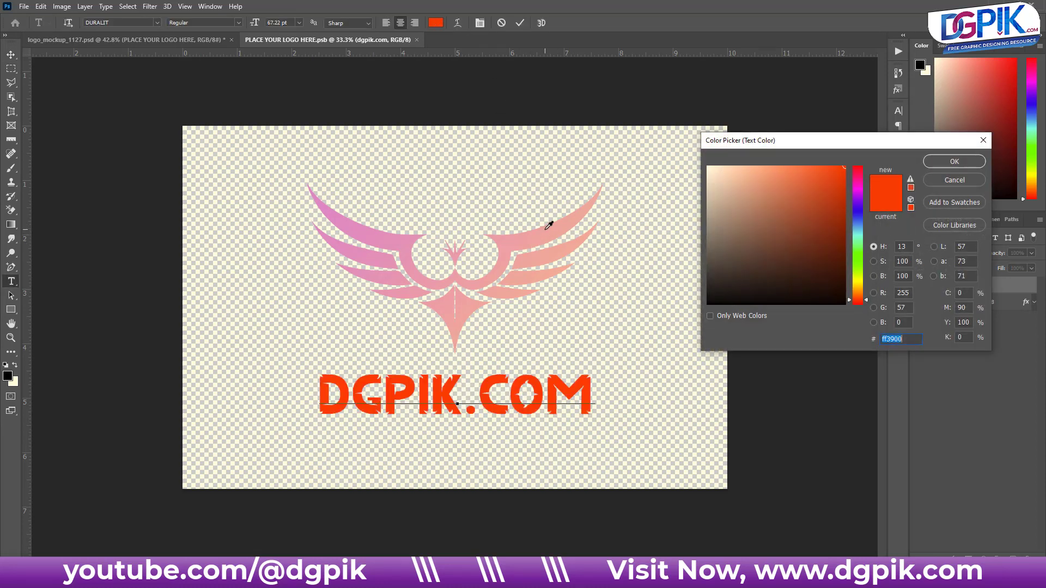
pyautogui.click(547, 233)
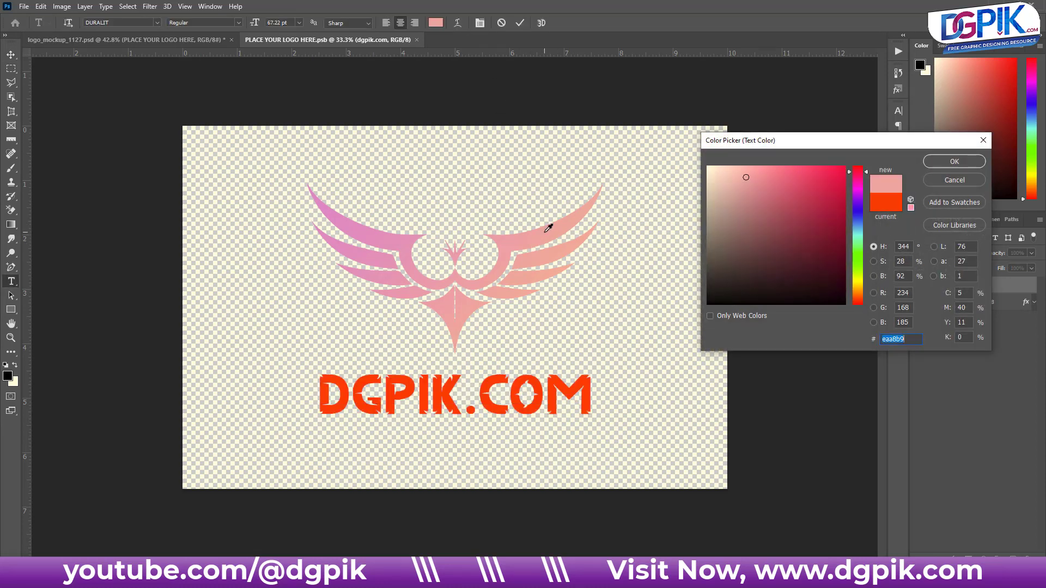
pyautogui.click(955, 161)
pyautogui.click(519, 23)
pyautogui.press('v')
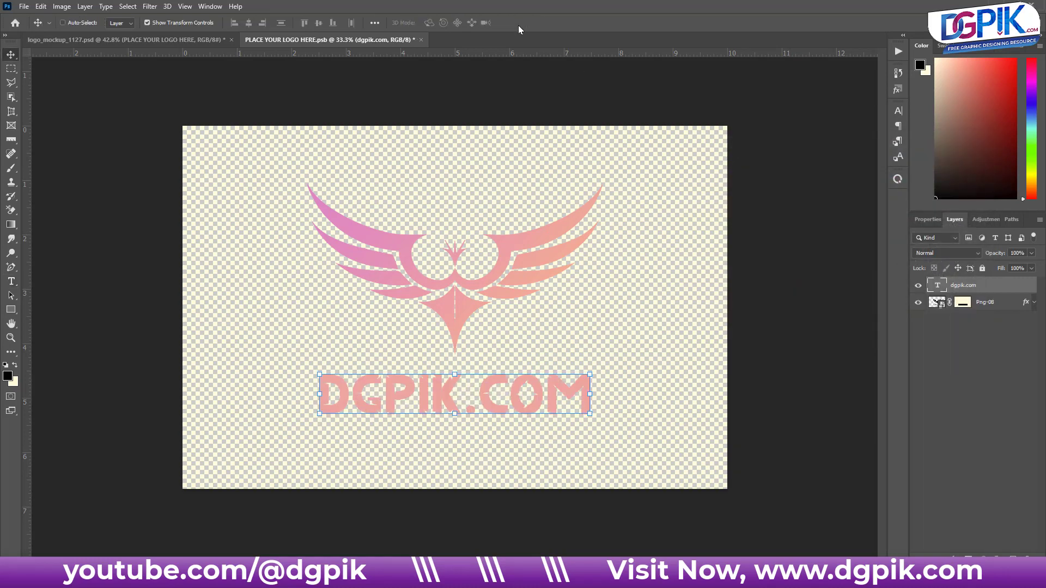
pyautogui.hotkey('ctrl', 's')
pyautogui.click(191, 44)
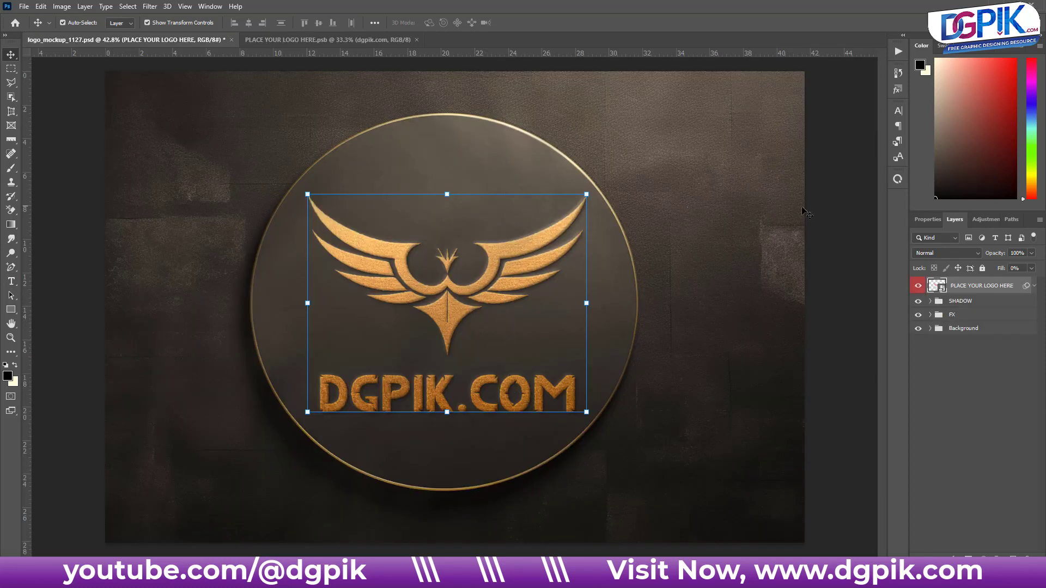
# - Revisit the Png-08 layer in the logo contents document, then close it
pyautogui.click(817, 215)
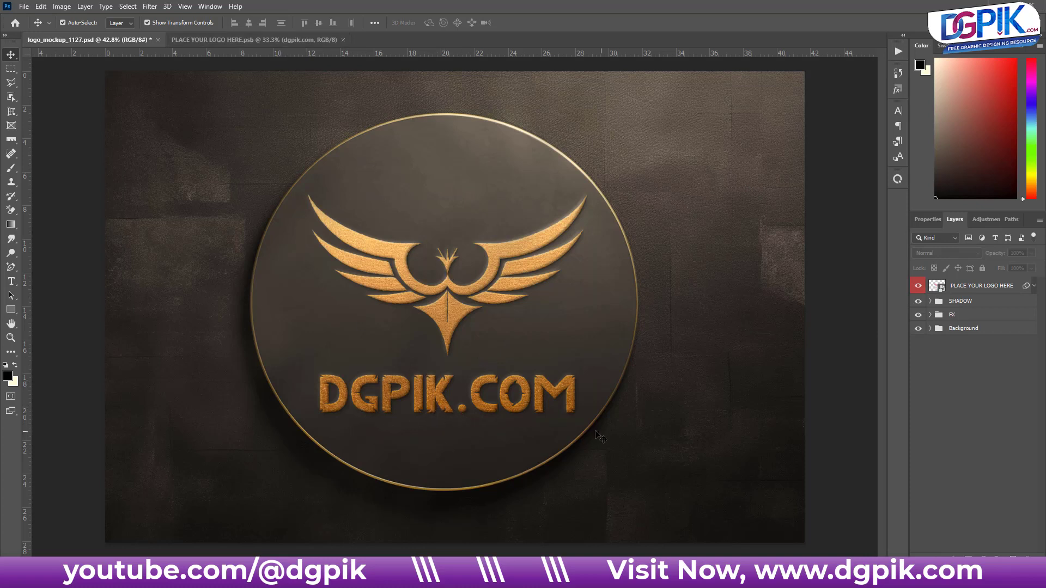
pyautogui.click(291, 43)
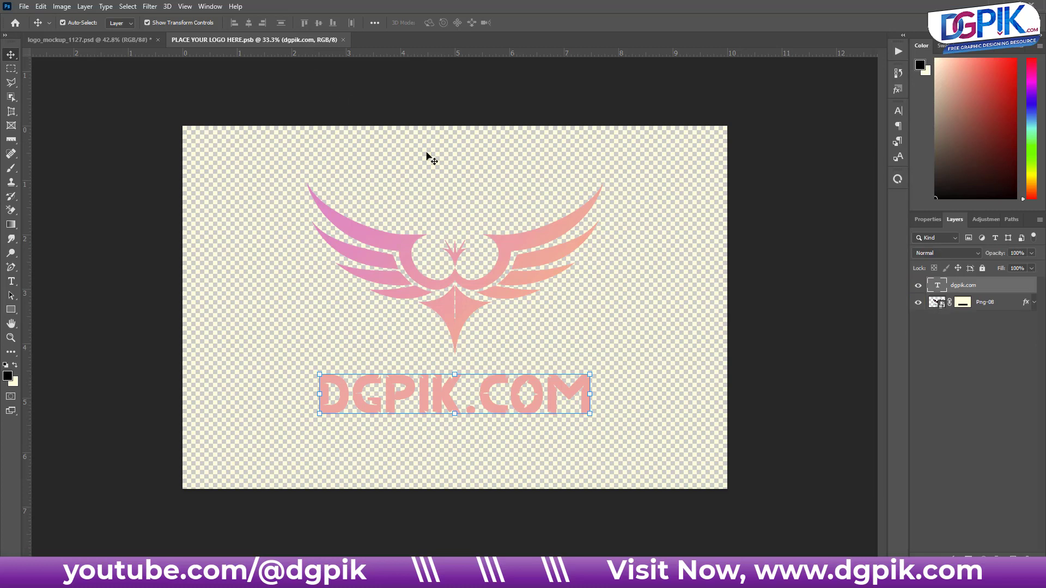
pyautogui.click(503, 253)
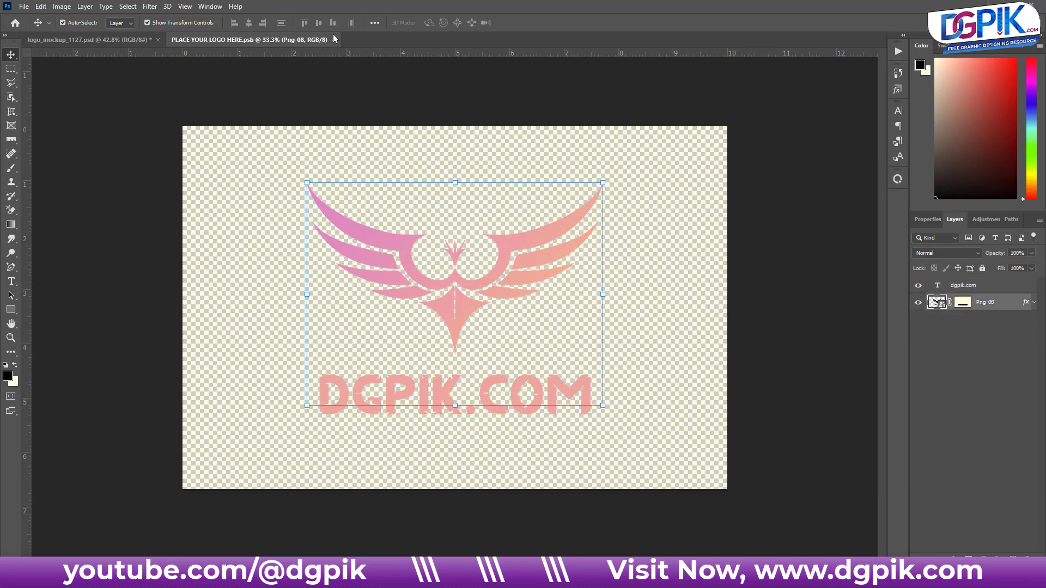
pyautogui.click(334, 39)
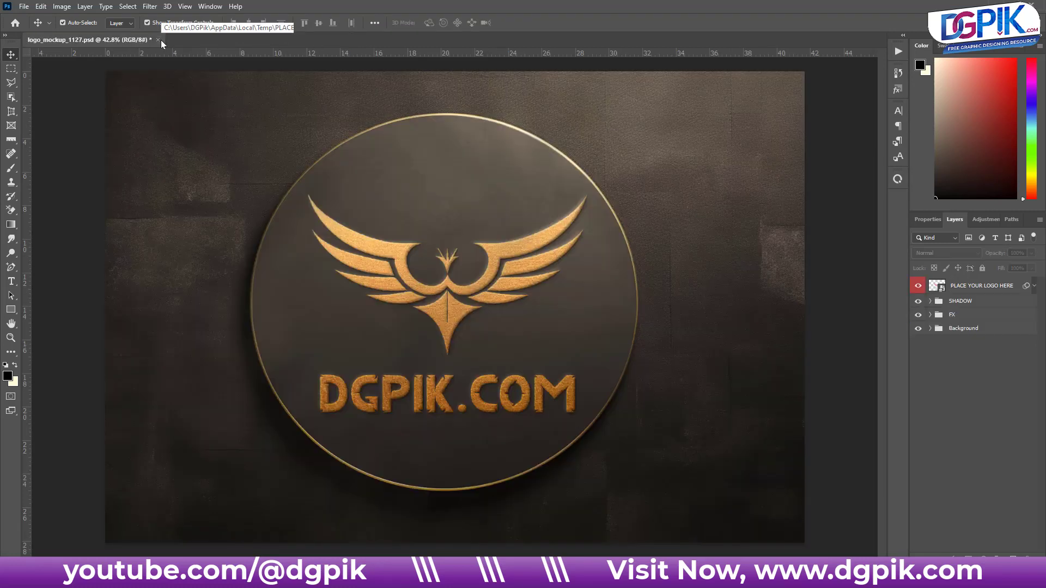
# - Restore the dark textured background behind the logo and close logo_mockup_1127.psd at the save prompt
pyautogui.click(919, 329)
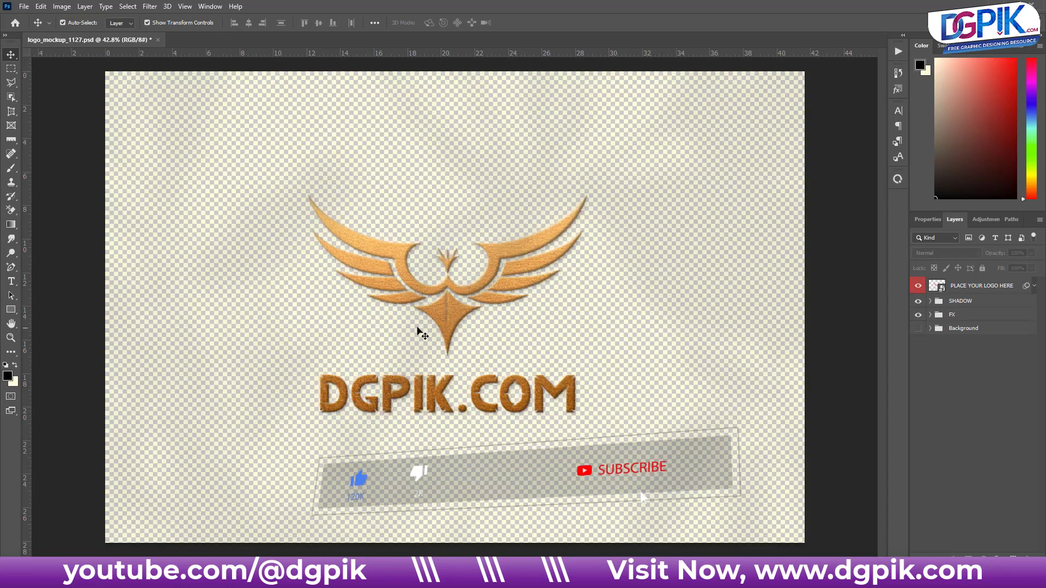
pyautogui.click(918, 329)
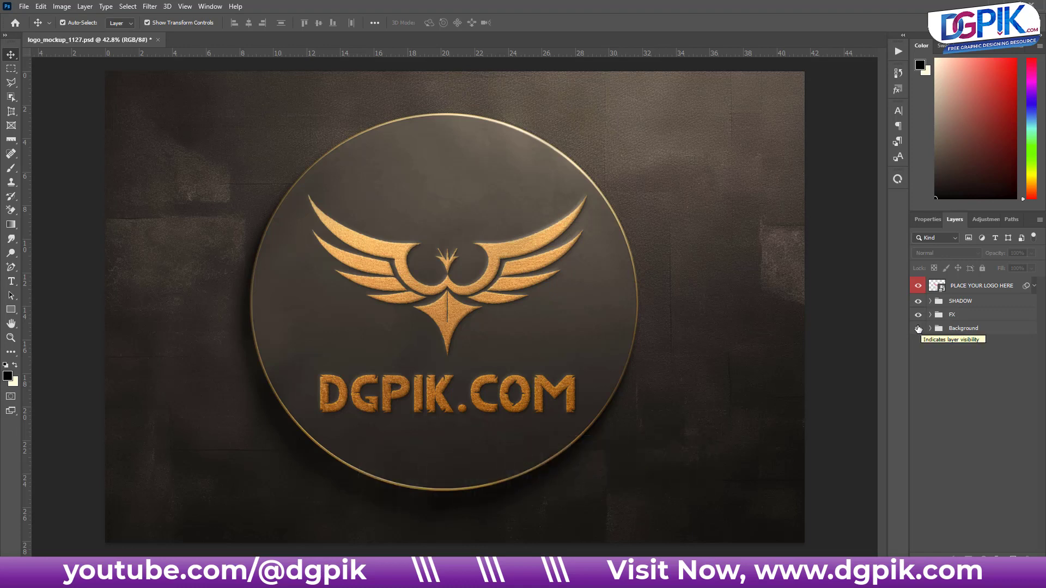
pyautogui.click(158, 41)
pyautogui.click(519, 214)
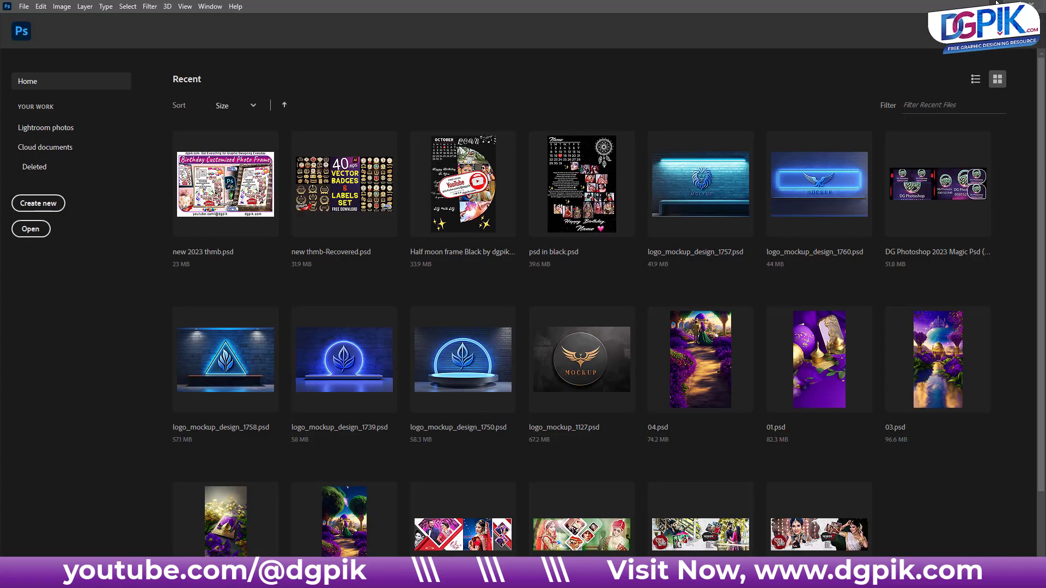
# - Open logo_mockup_1512.psd from vol_2's realistic-3d-logo-mockup (3) folder in Photoshop
pyautogui.click(996, 3)
pyautogui.click(351, 36)
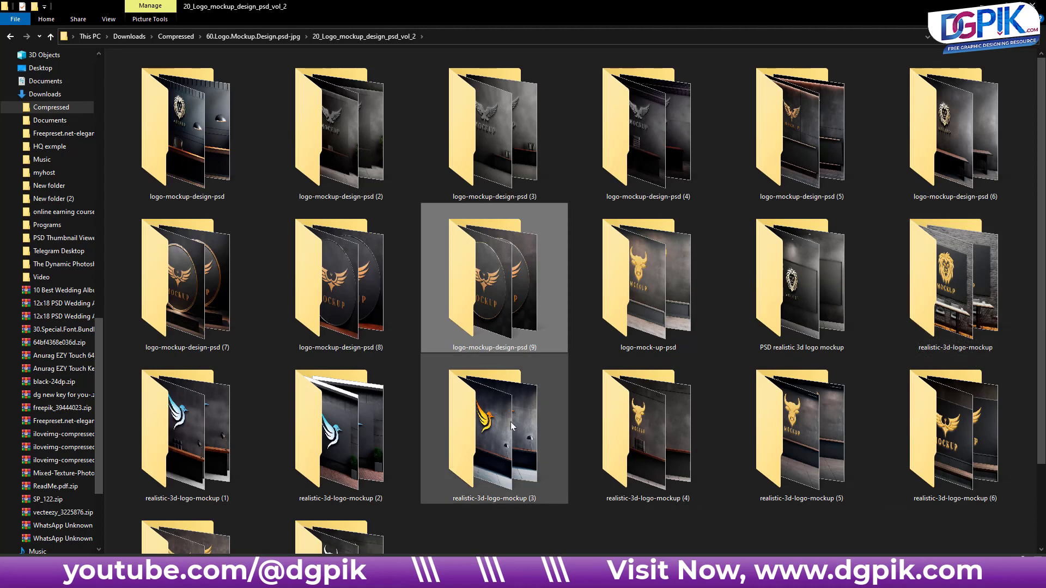
pyautogui.scroll(-2, 436, 431)
pyautogui.doubleClick(521, 349)
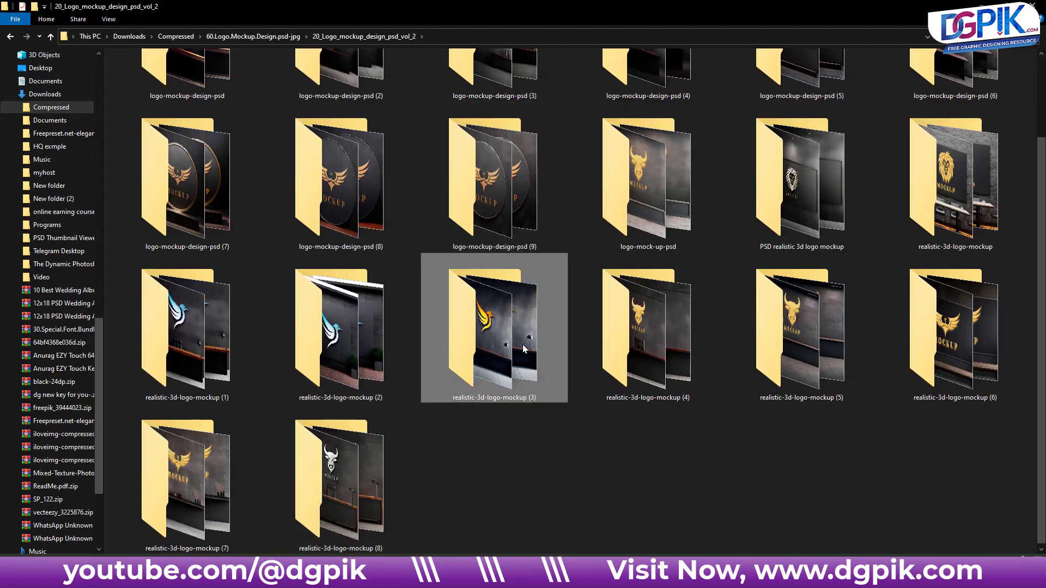
pyautogui.doubleClick(206, 81)
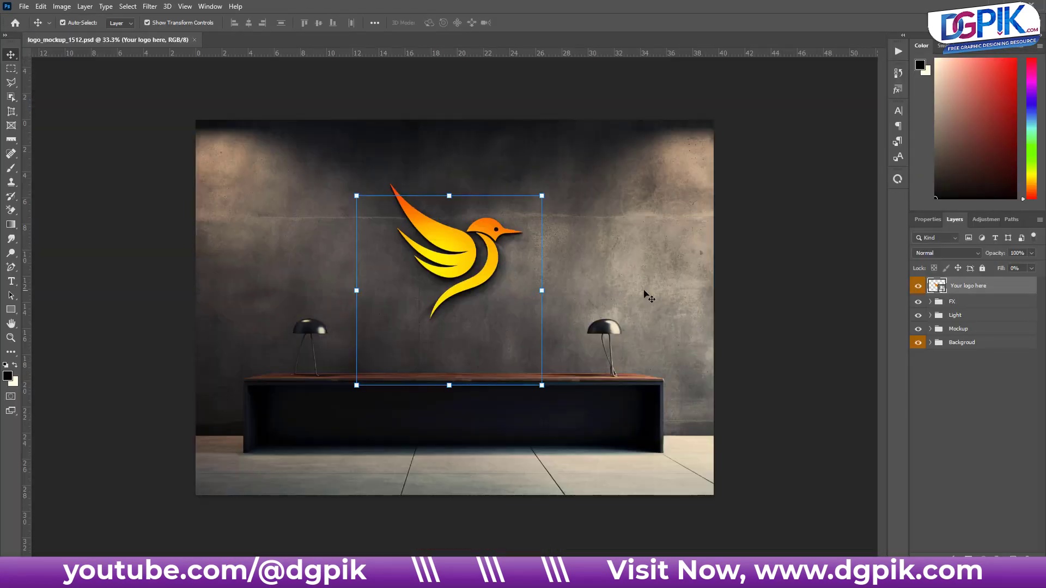
pyautogui.click(757, 261)
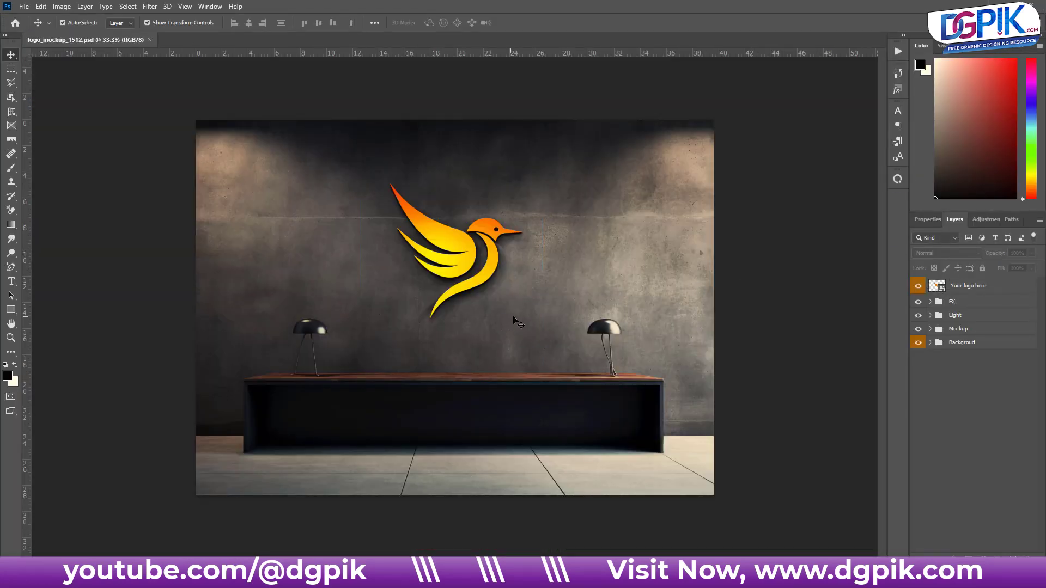
# - In the bird smart object, duplicate the bird and scale the copy to about 39%, tilted below it
pyautogui.doubleClick(938, 288)
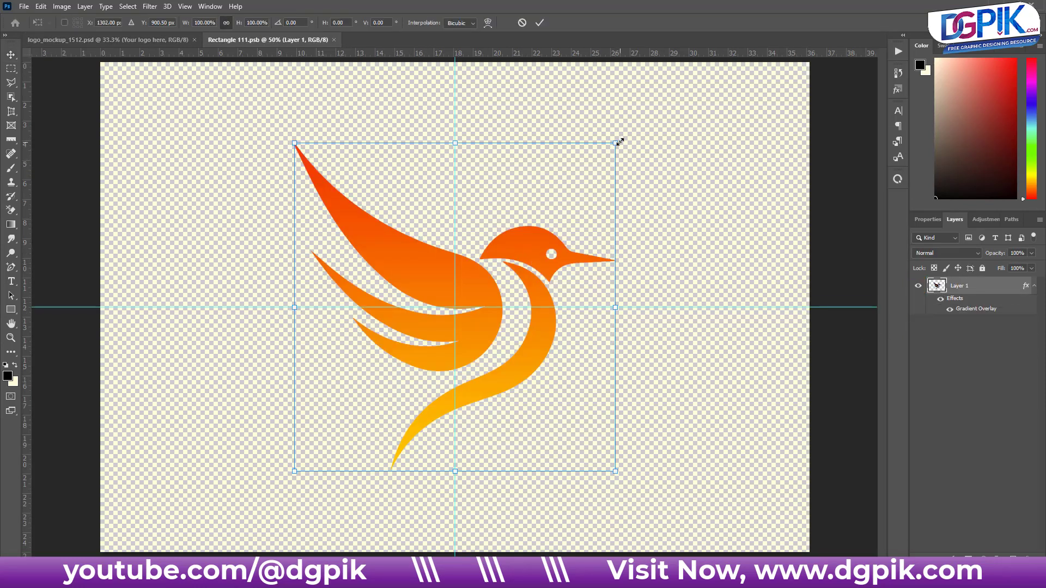
pyautogui.moveTo(615, 143); pyautogui.dragTo(539, 140)
pyautogui.moveTo(551, 288); pyautogui.dragTo(607, 367)
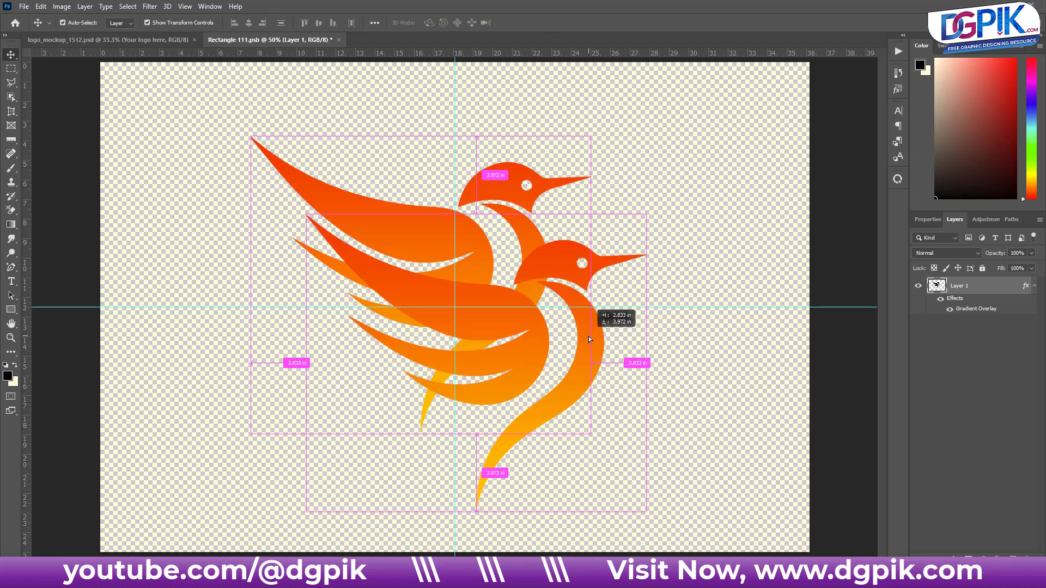
pyautogui.moveTo(645, 215); pyautogui.dragTo(550, 305)
pyautogui.moveTo(517, 369); pyautogui.dragTo(562, 422)
pyautogui.moveTo(593, 360); pyautogui.dragTo(612, 336)
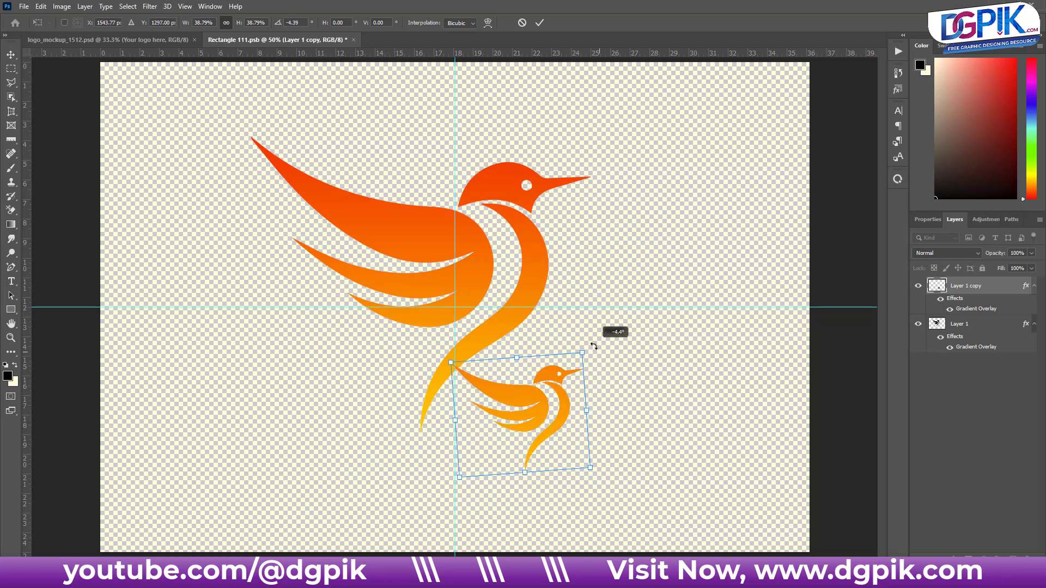
pyautogui.moveTo(572, 385); pyautogui.dragTo(434, 375)
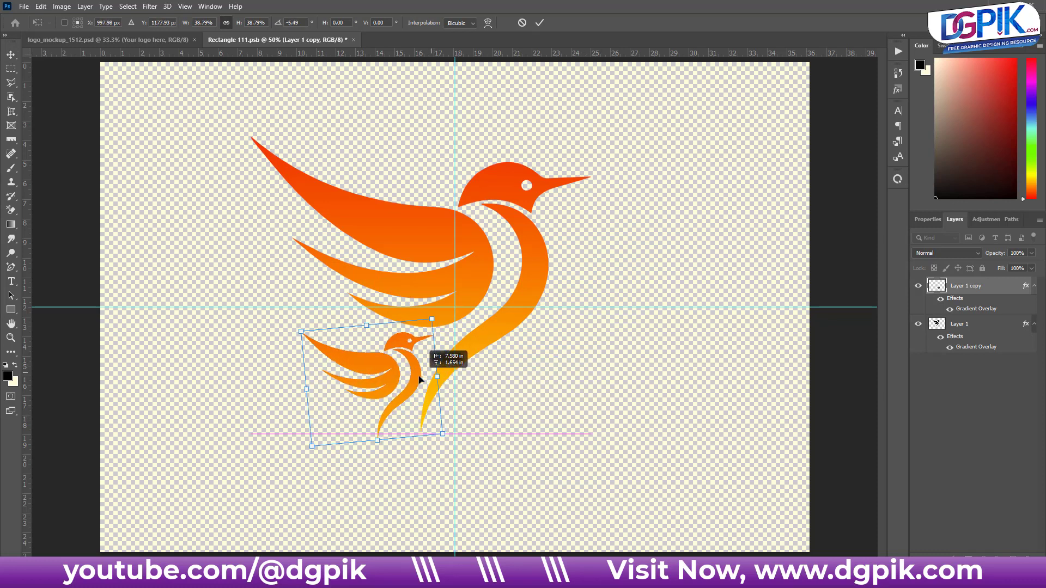
pyautogui.hotkey('ctrl', 'z')
pyautogui.press('Return')
# - Close the bird smart object, saving its changes into the wall mockup
pyautogui.hotkey('ctrl', 'w')
pyautogui.click(472, 215)
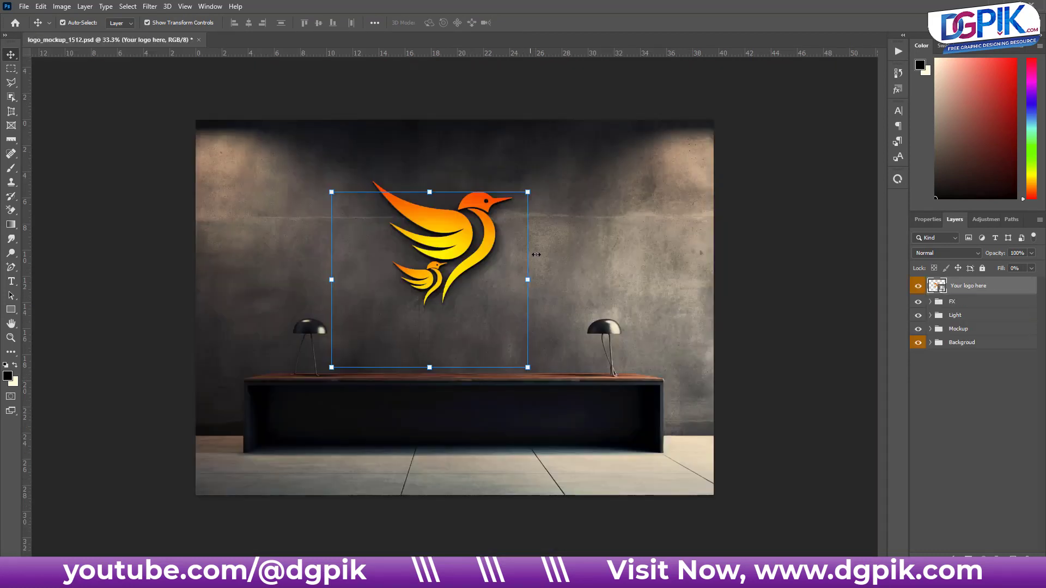
pyautogui.click(782, 246)
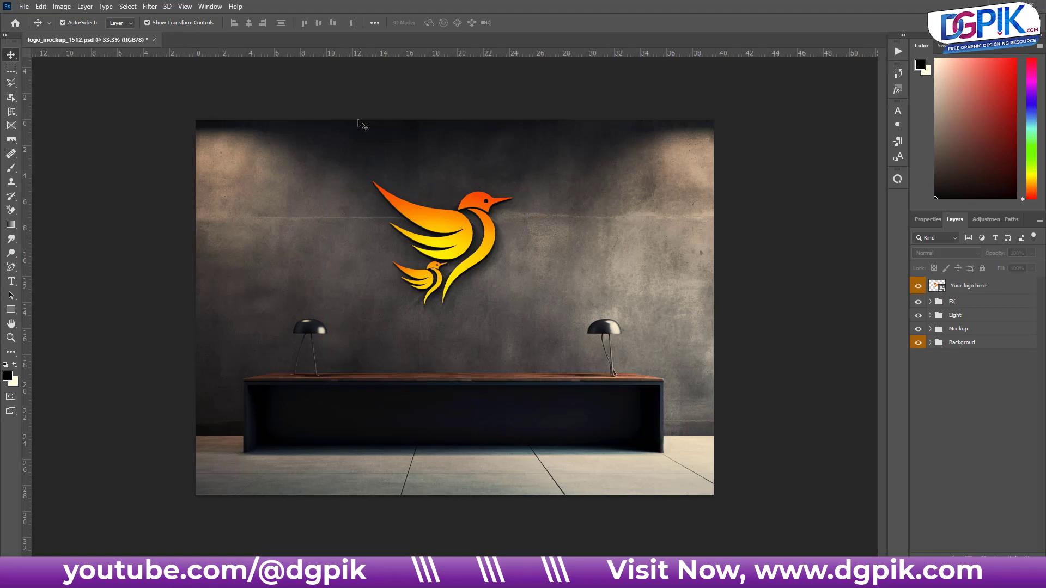
# - Close the bird logo mockup without saving and return to File Explorer
pyautogui.click(155, 43)
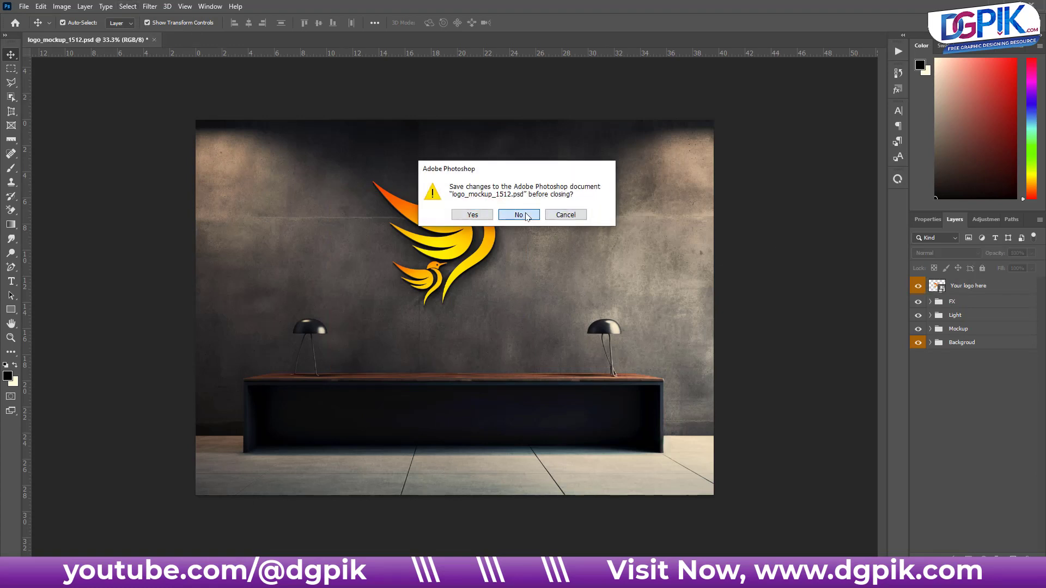
pyautogui.click(519, 214)
pyautogui.hotkey('alt', 'Tab')
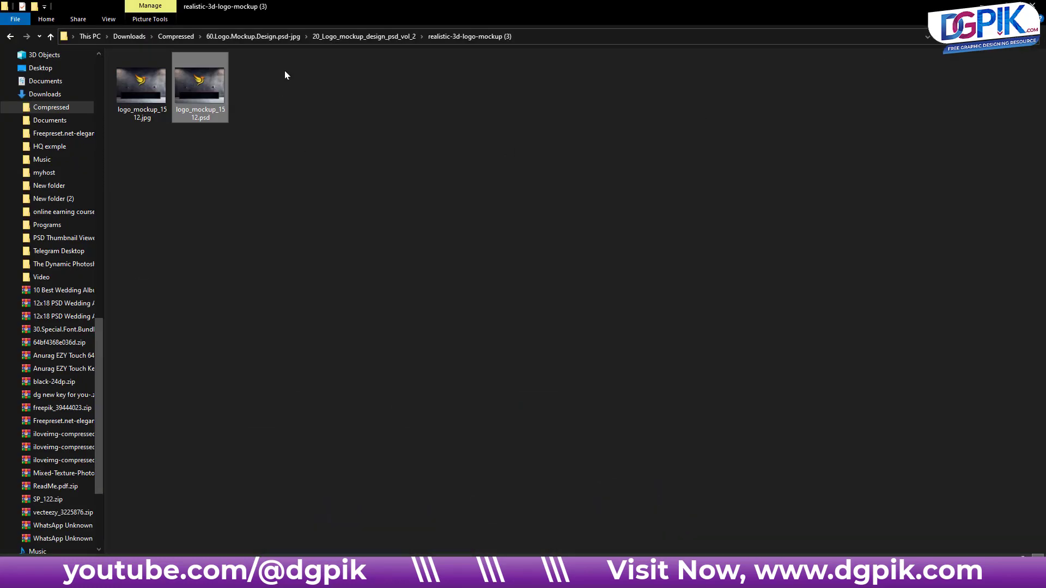
# - Go up to 60.Logo.Mockup.Design.psd-jpg, select vol_3, then bring up the YouTube page
pyautogui.click(344, 38)
pyautogui.click(246, 36)
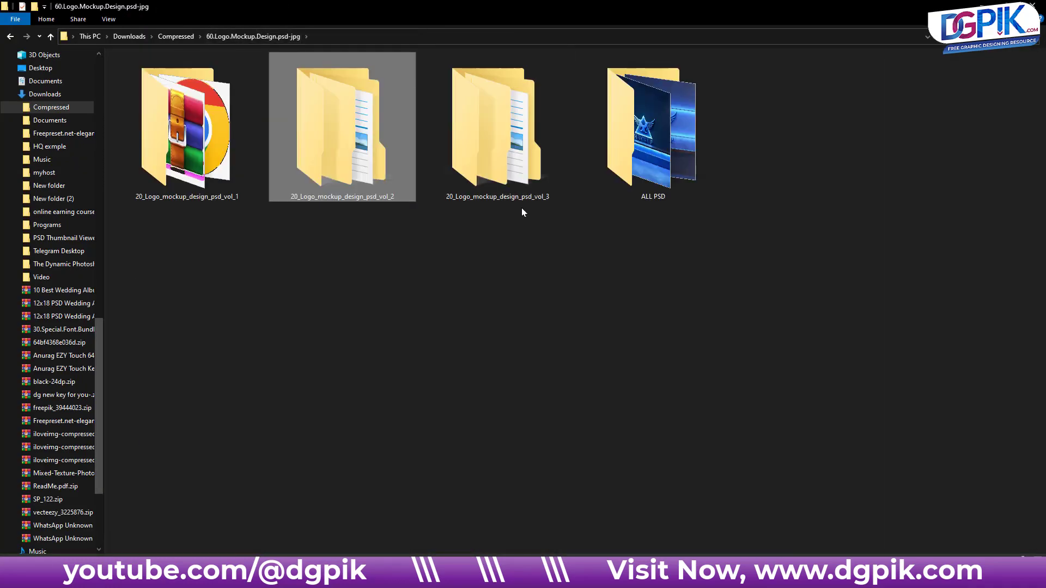
pyautogui.moveTo(508, 233); pyautogui.dragTo(516, 163)
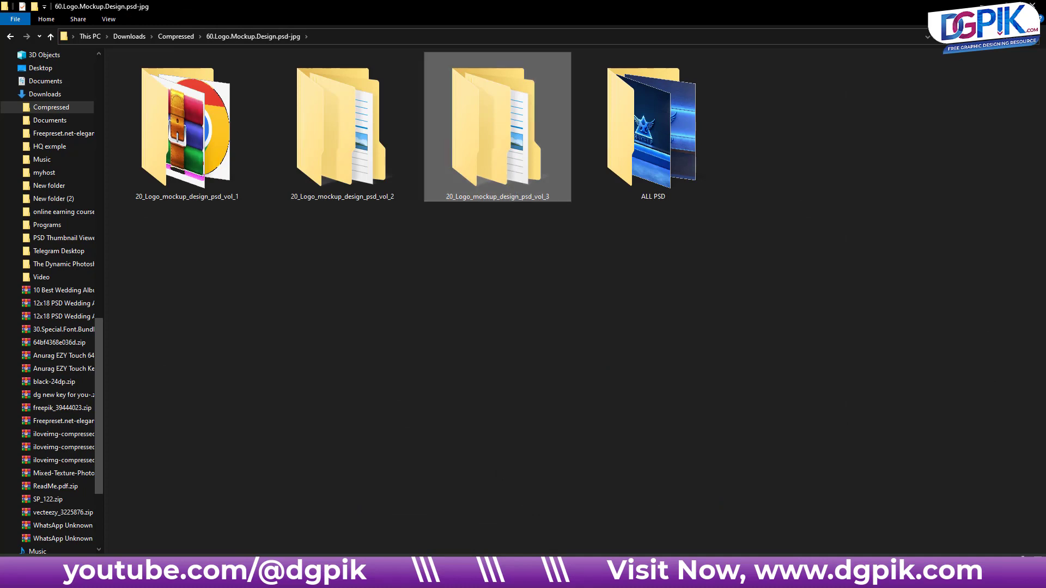
pyautogui.click(792, 526)
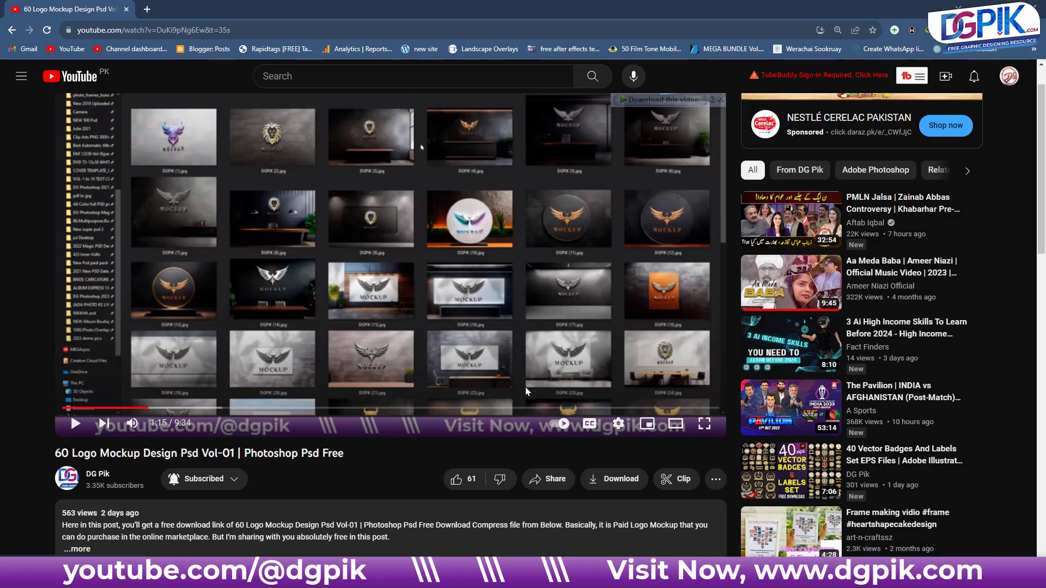
# - Like the 60 Logo Mockup Design Psd Vol-01 video, then start and cancel a comment
pyautogui.scroll(-1, 480, 389)
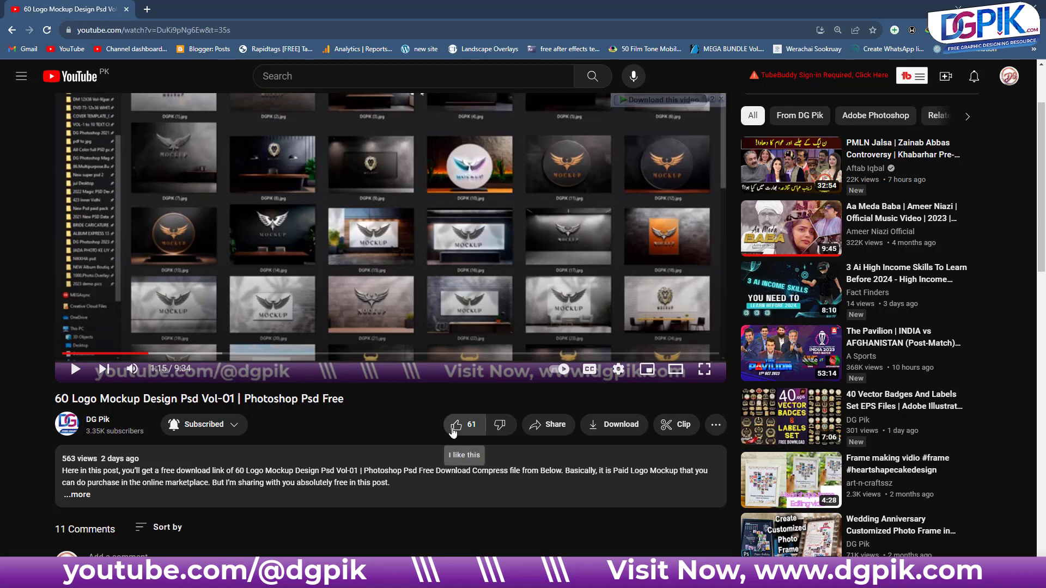
pyautogui.click(457, 425)
pyautogui.scroll(-4, 255, 387)
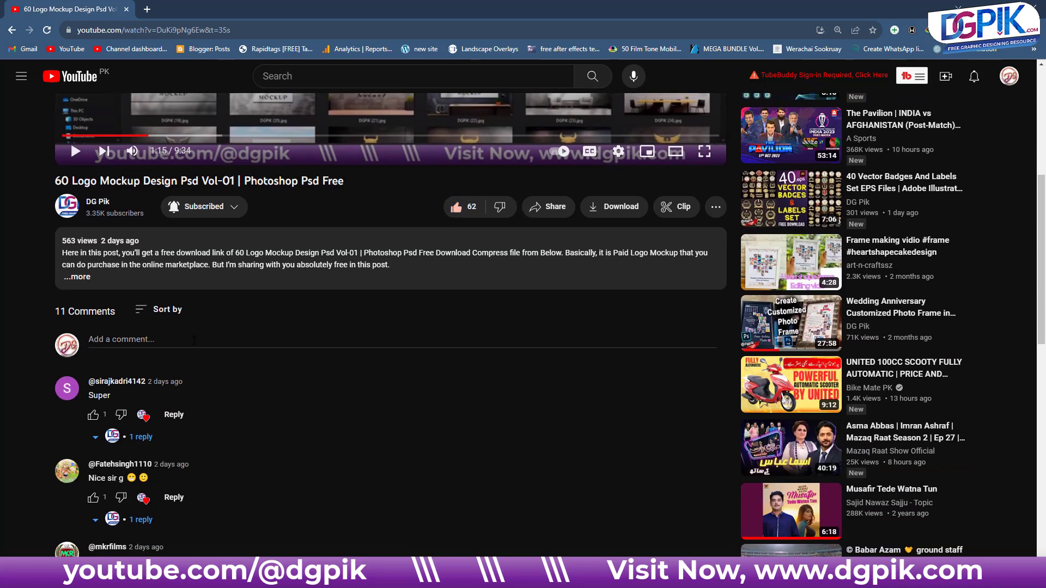
pyautogui.click(194, 339)
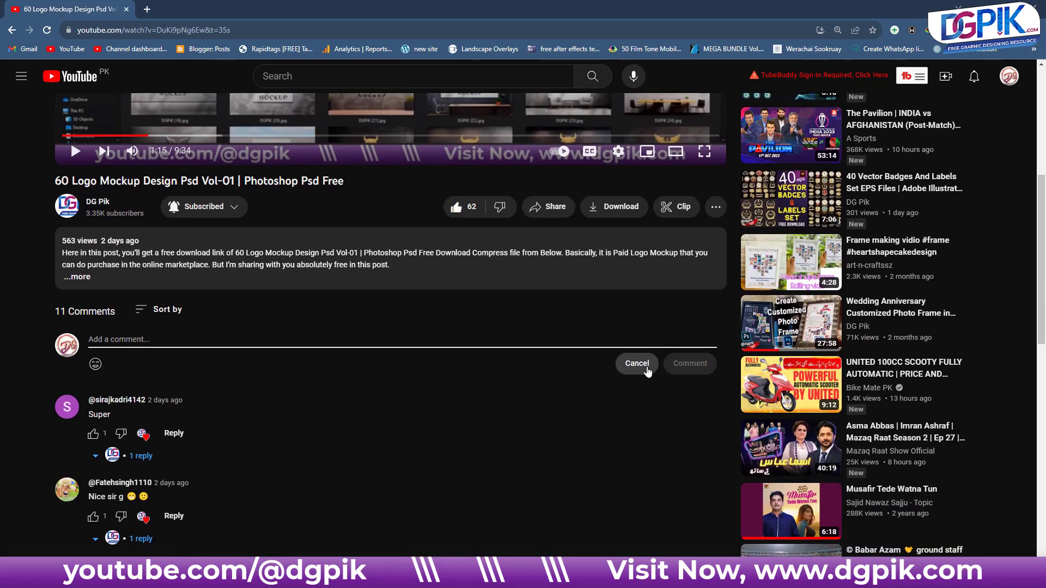
pyautogui.click(646, 365)
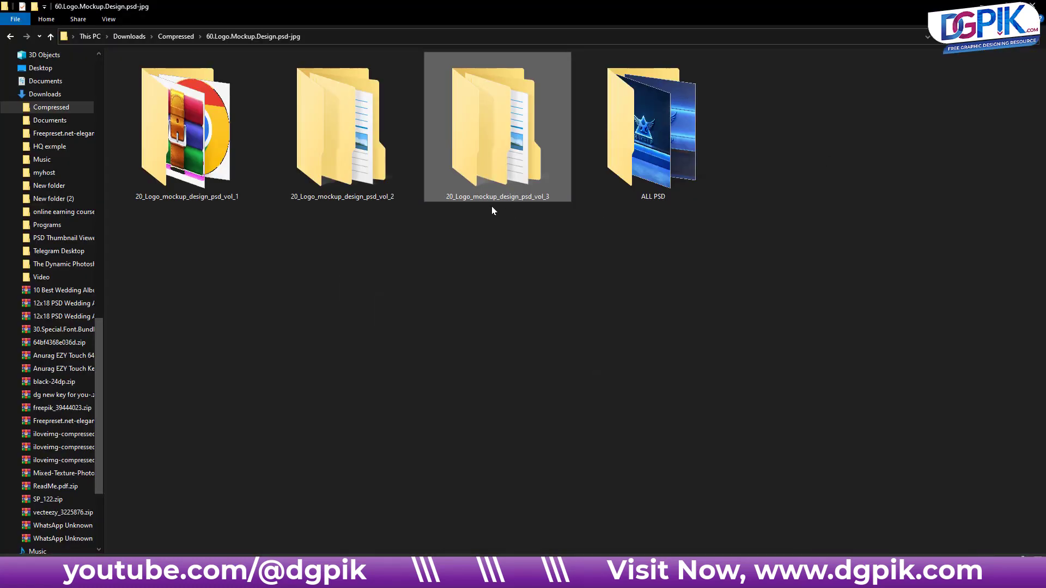
# - Open the 20_Logo_mockup_design_psd_vol_3 folder in Extra large icons view
pyautogui.click(489, 201)
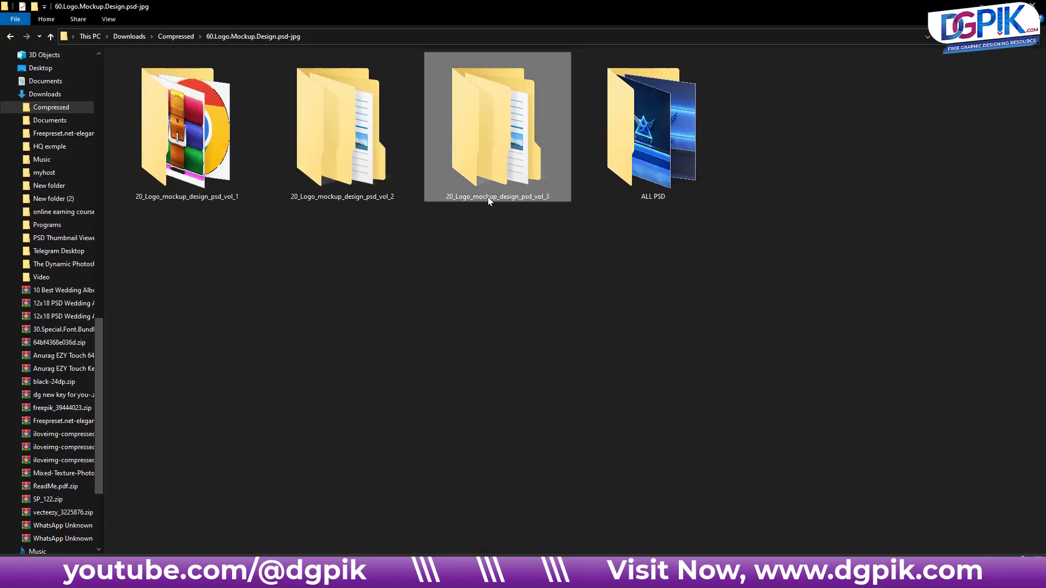
pyautogui.doubleClick(492, 165)
pyautogui.rightClick(479, 170)
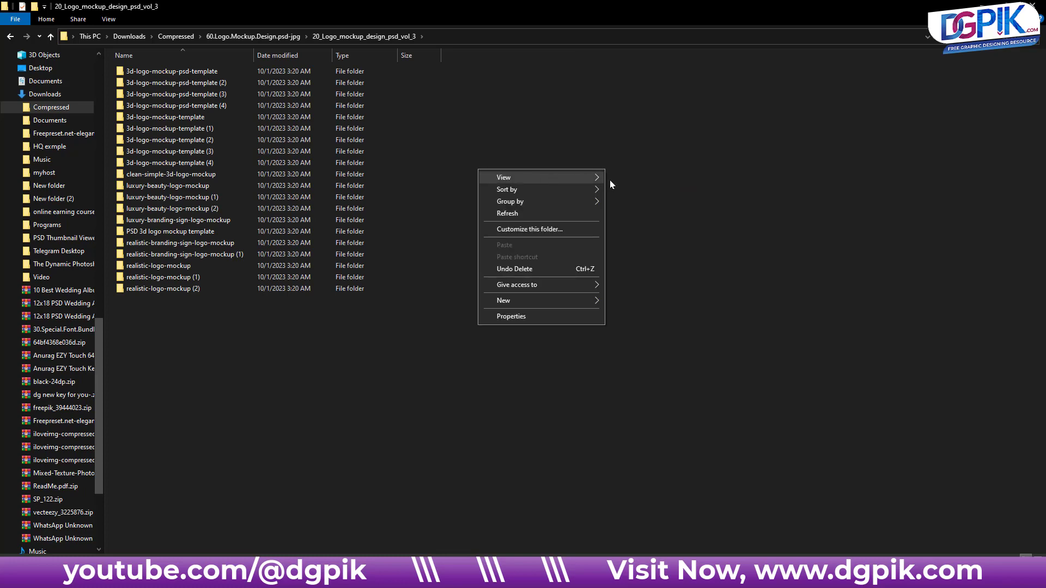
pyautogui.click(656, 174)
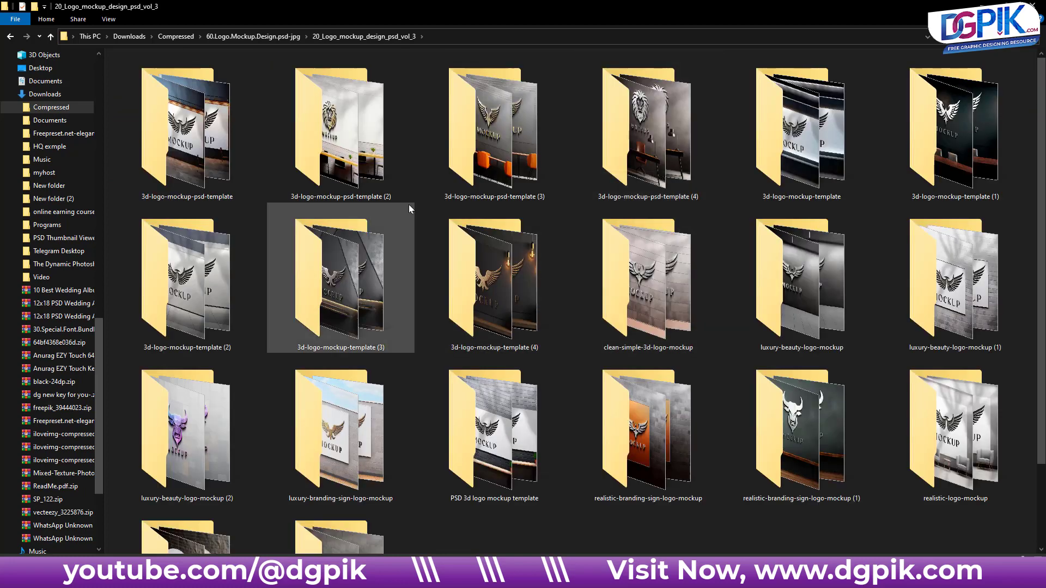
# - Preview logo_mockup_design_1541.jpg from 3d-logo-mockup-template (4), then close the preview
pyautogui.doubleClick(493, 281)
pyautogui.doubleClick(157, 91)
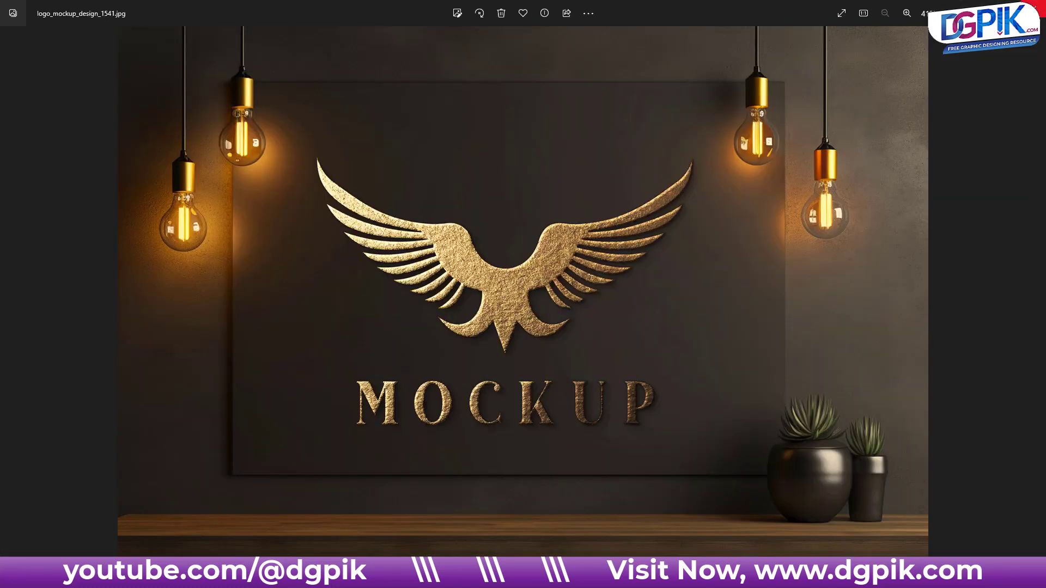
pyautogui.click(1033, 7)
# - Go back up to 60.Logo.Mockup.Design.psd-jpg and return to the YouTube video
pyautogui.click(332, 37)
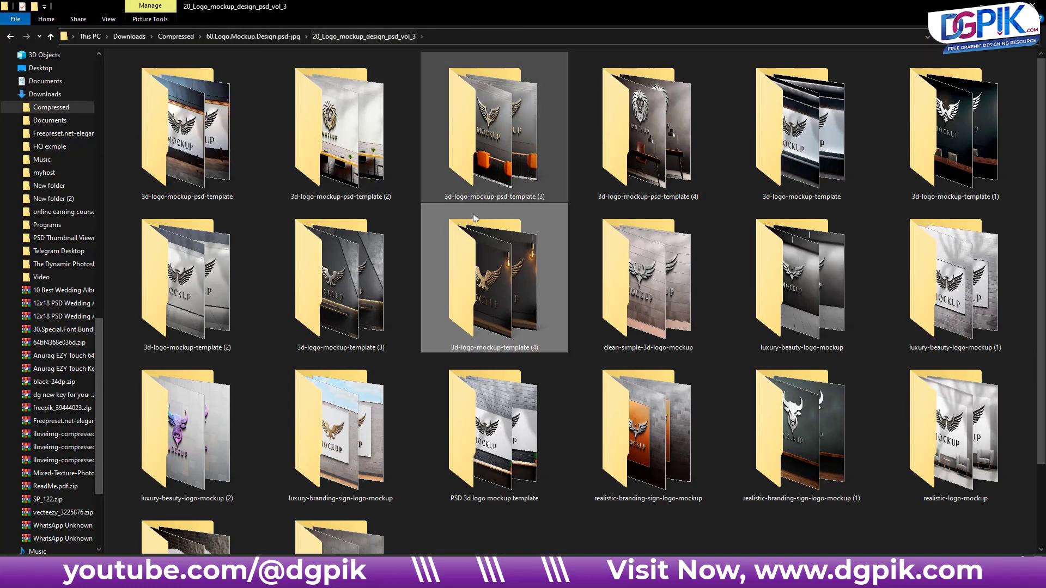
pyautogui.click(231, 37)
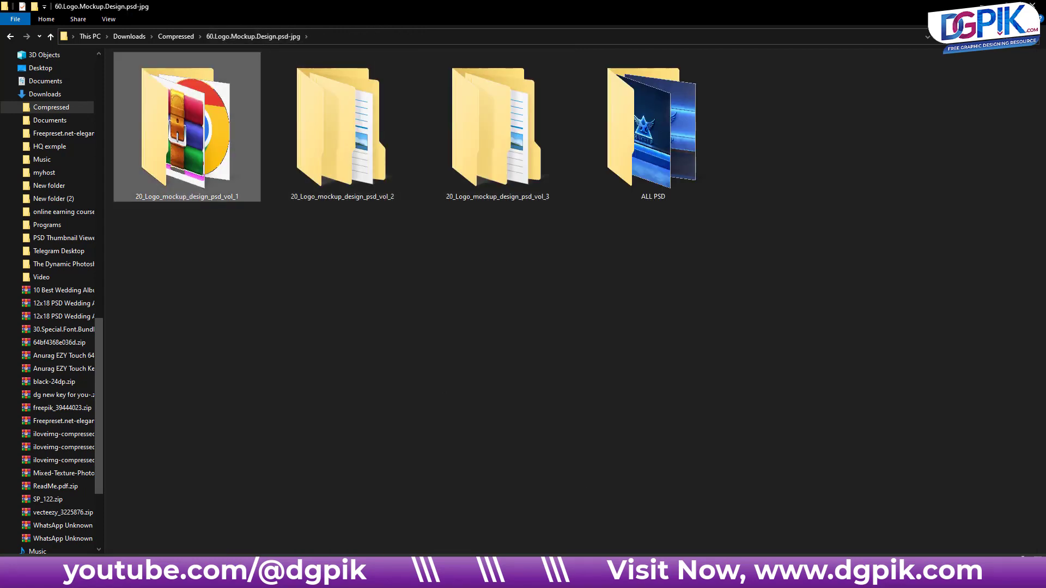
pyautogui.click(676, 517)
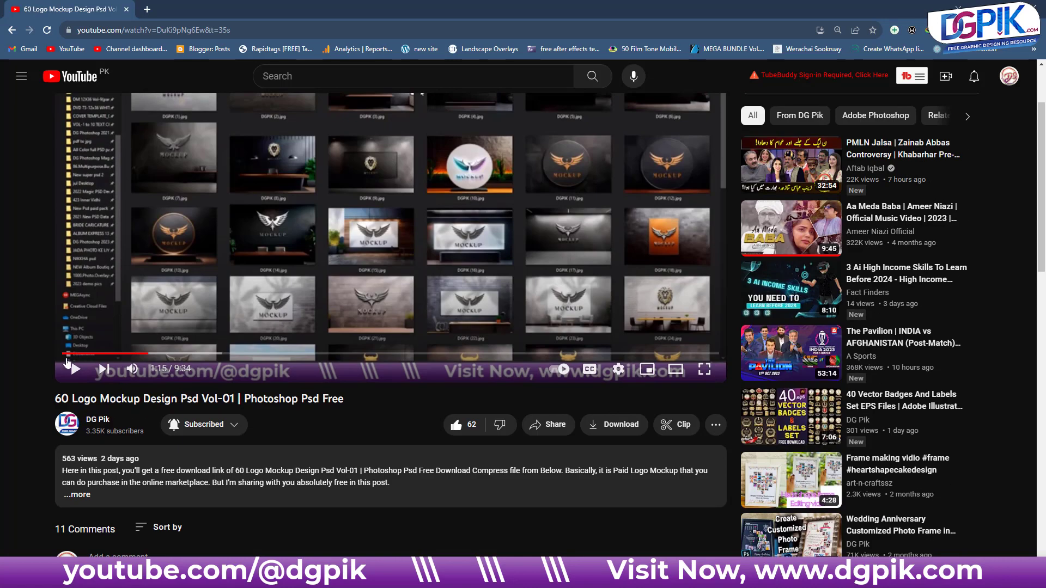